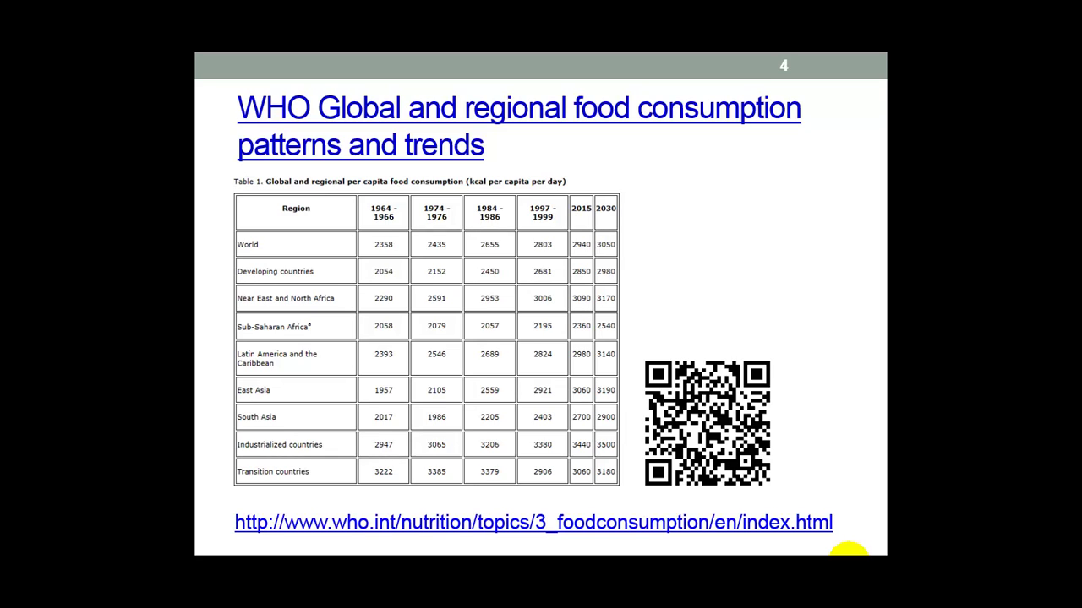
Advance past the WHO food consumption table slide to slide 5, 'Getting dynamic!'
key(Right)
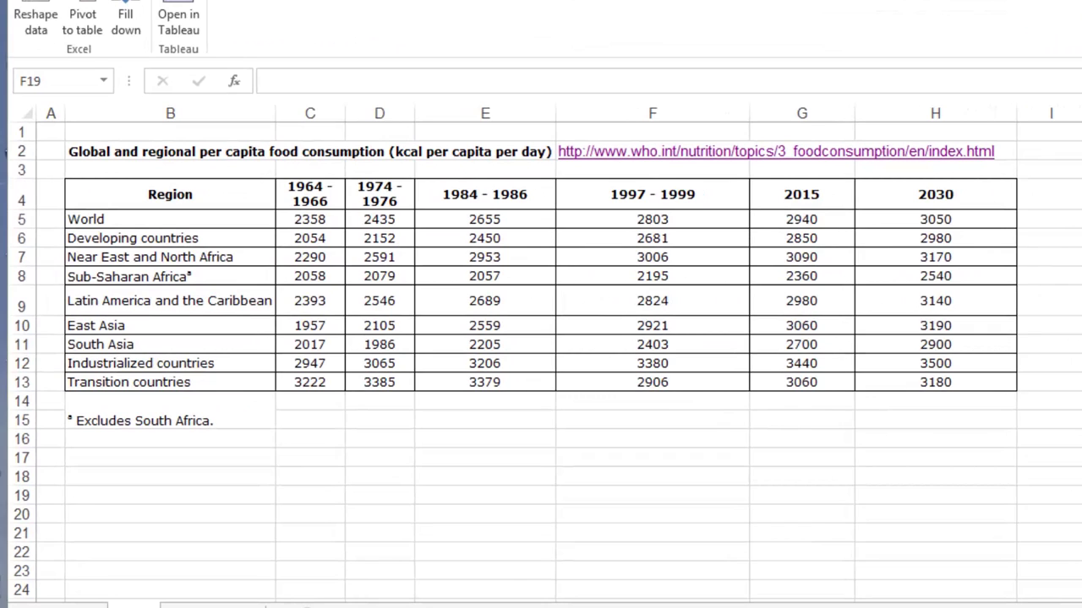
Check the Data sheet's table title and South Africa footnote, then switch to the Consumption sheet
click(120, 150)
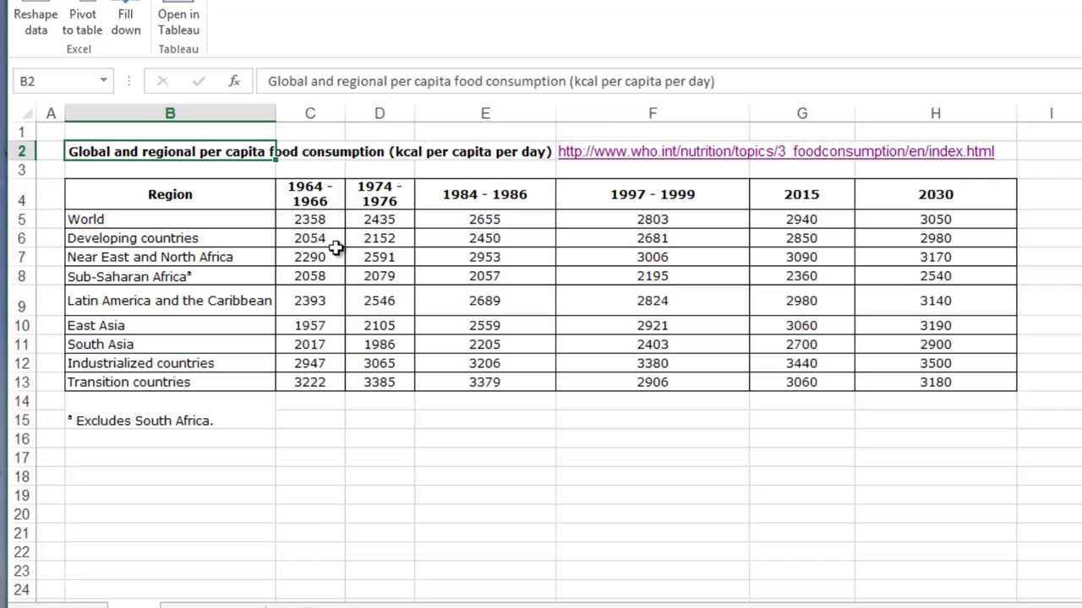
click(133, 423)
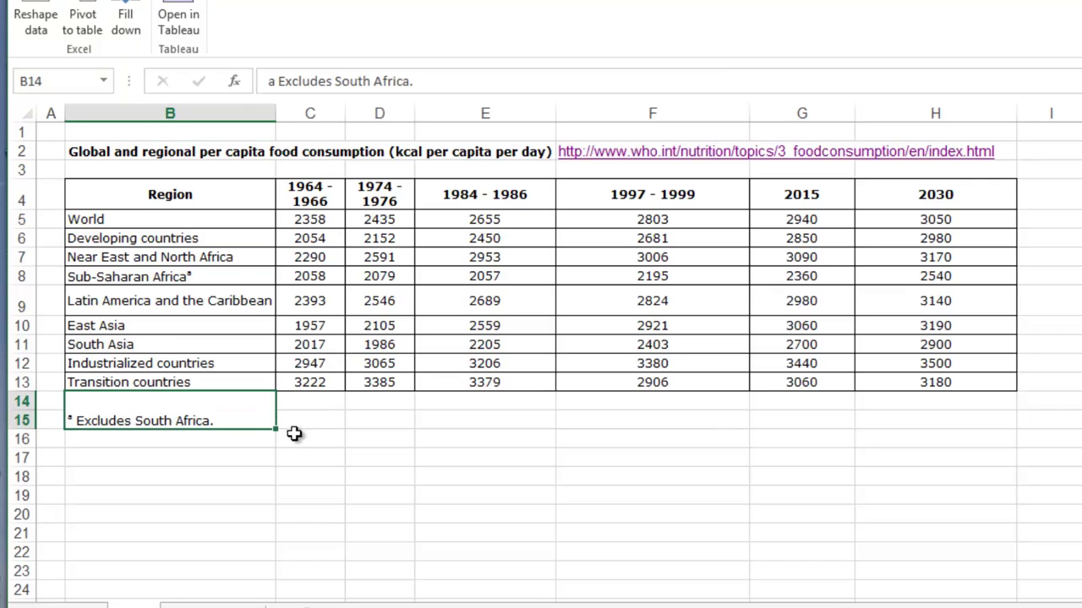
click(46, 136)
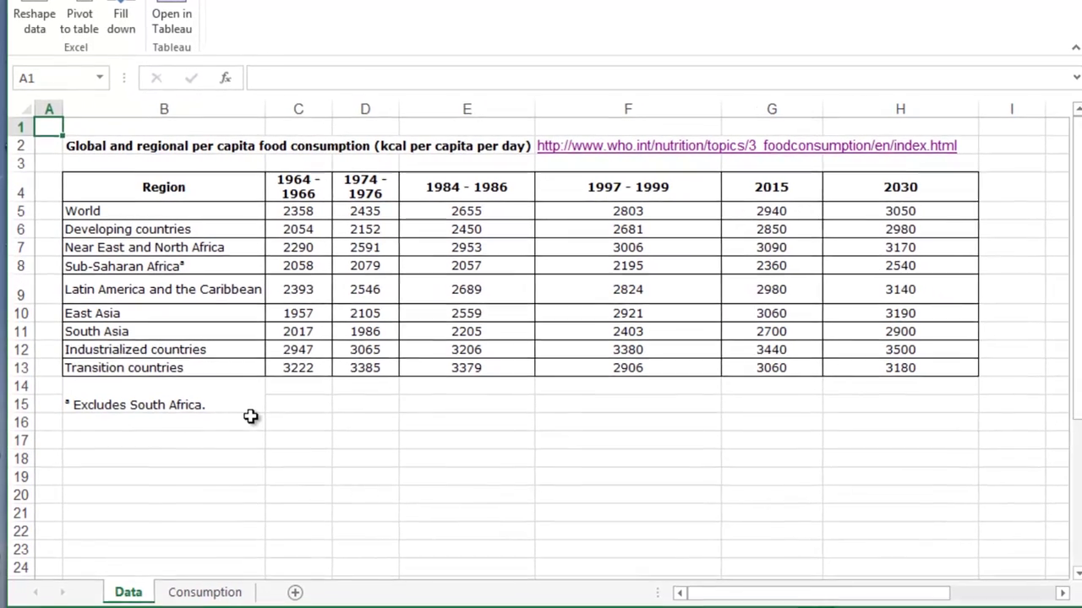
click(270, 435)
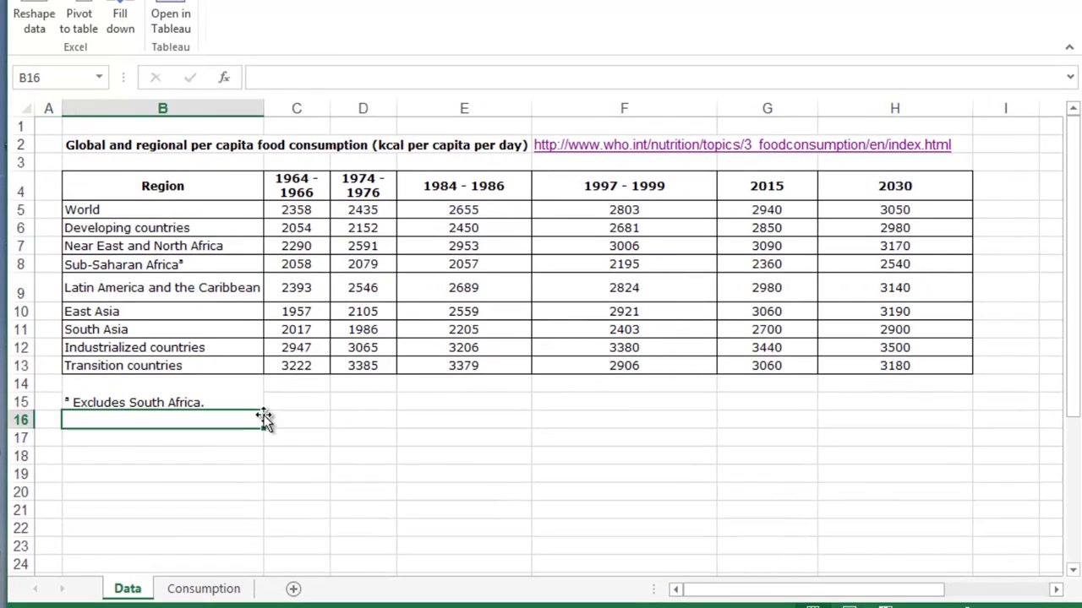
click(203, 592)
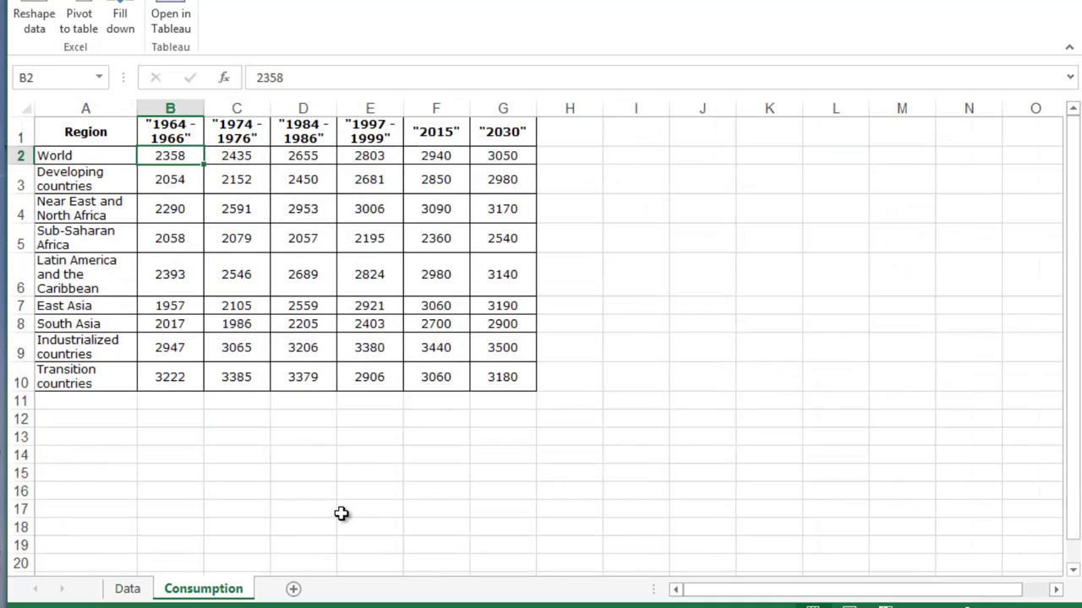
click(86, 129)
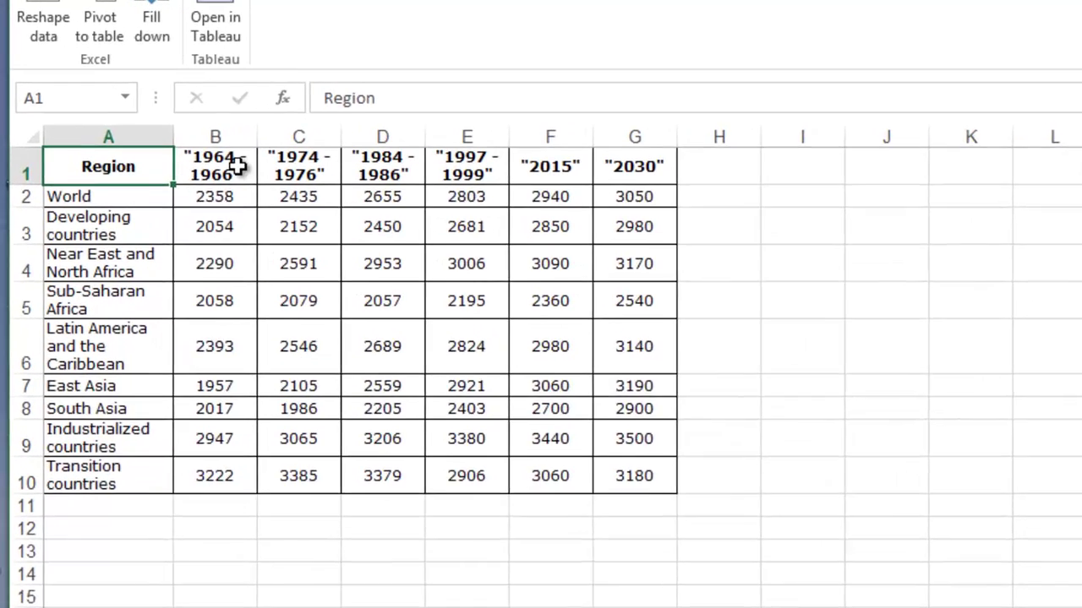
click(179, 130)
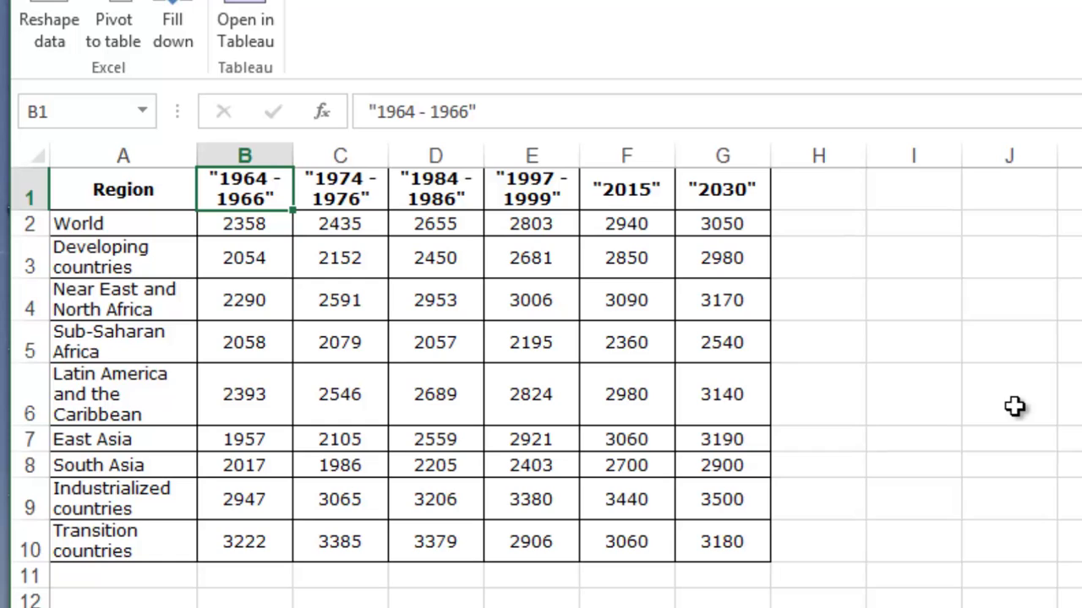
click(625, 203)
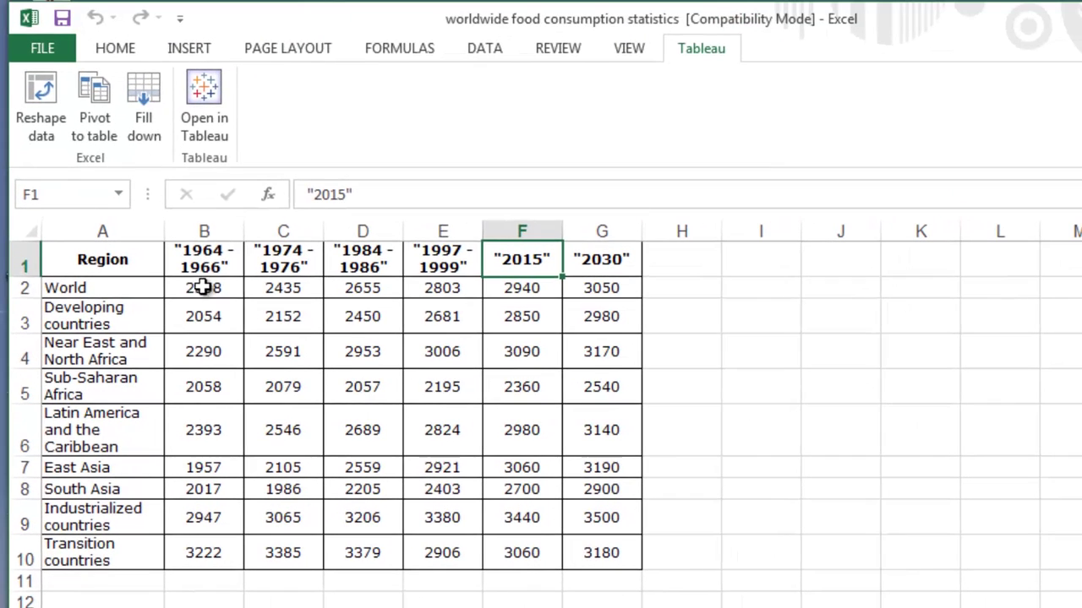
click(245, 223)
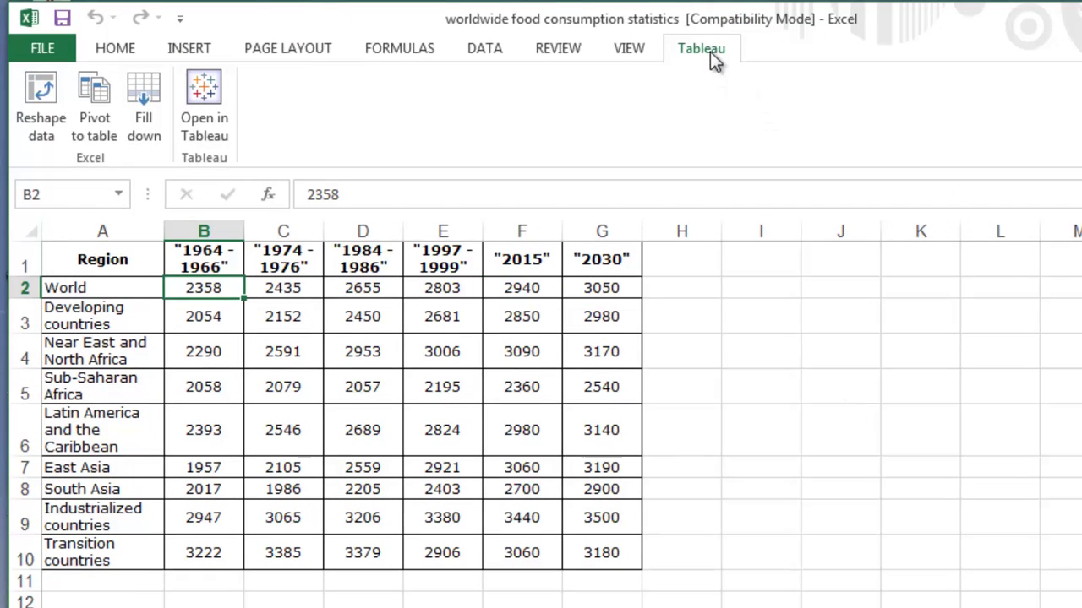
Unpivot the consumption table from cell $B$2 with Reshape data, and widen columns A and B
click(49, 100)
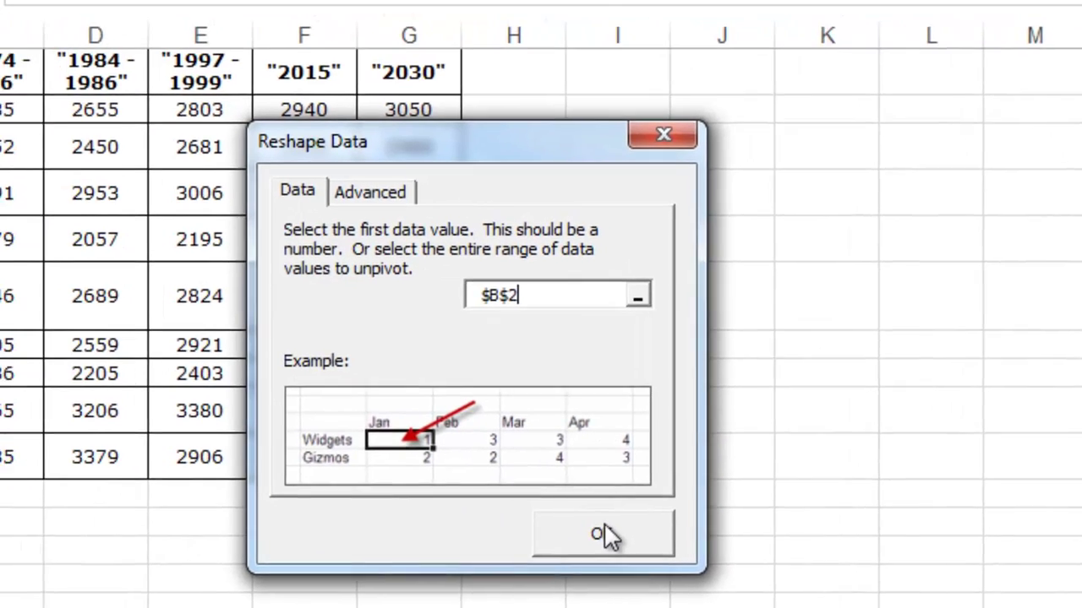
click(465, 513)
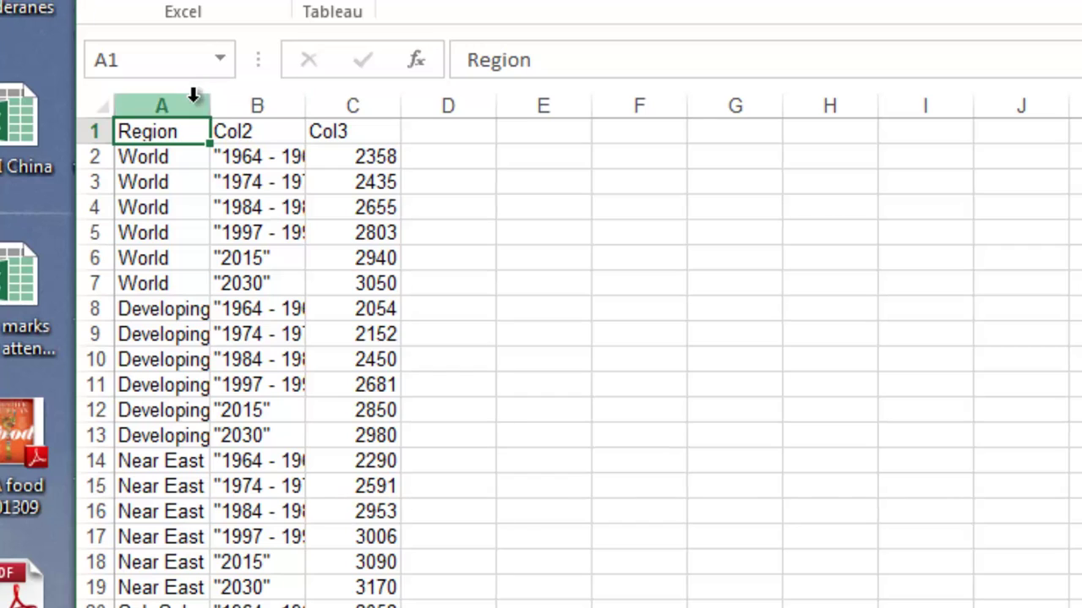
drag(212, 103, 259, 116)
drag(352, 108, 395, 121)
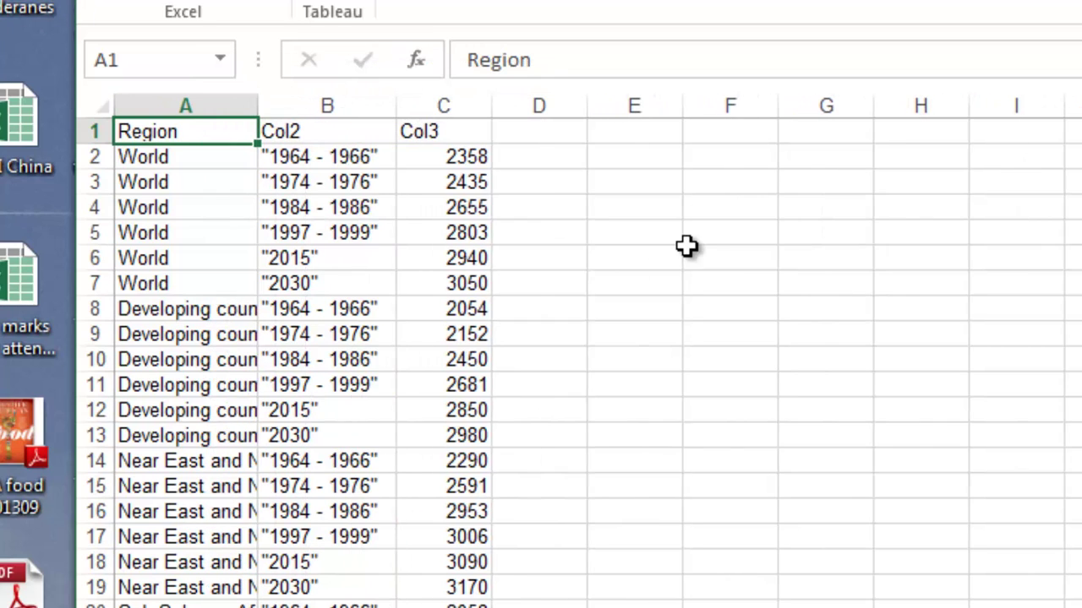
Rename column headers to Period and 'kcal per capita per day'
click(337, 133)
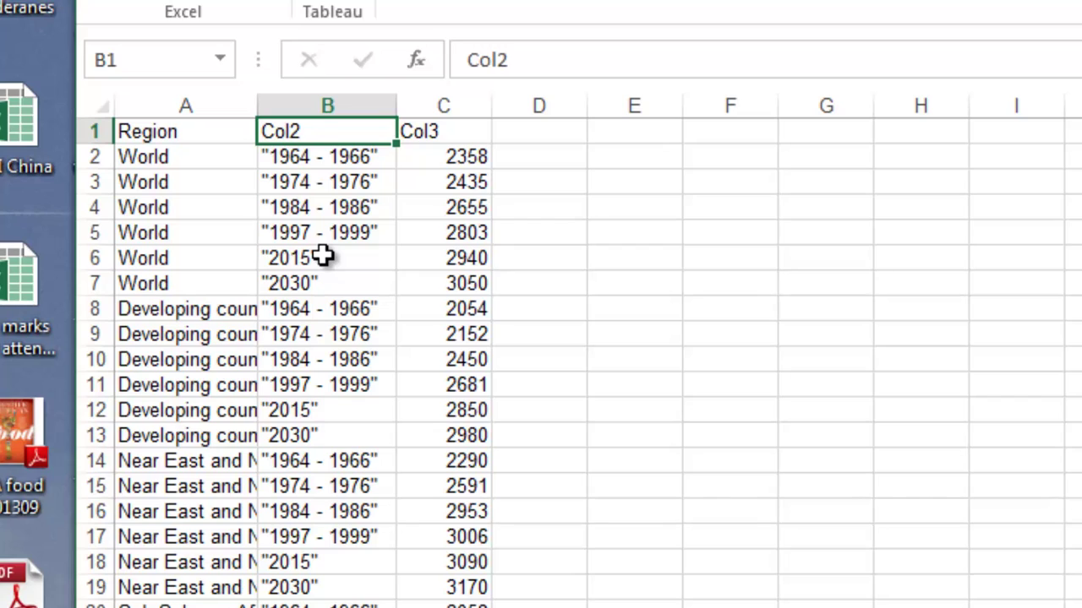
text(Period)
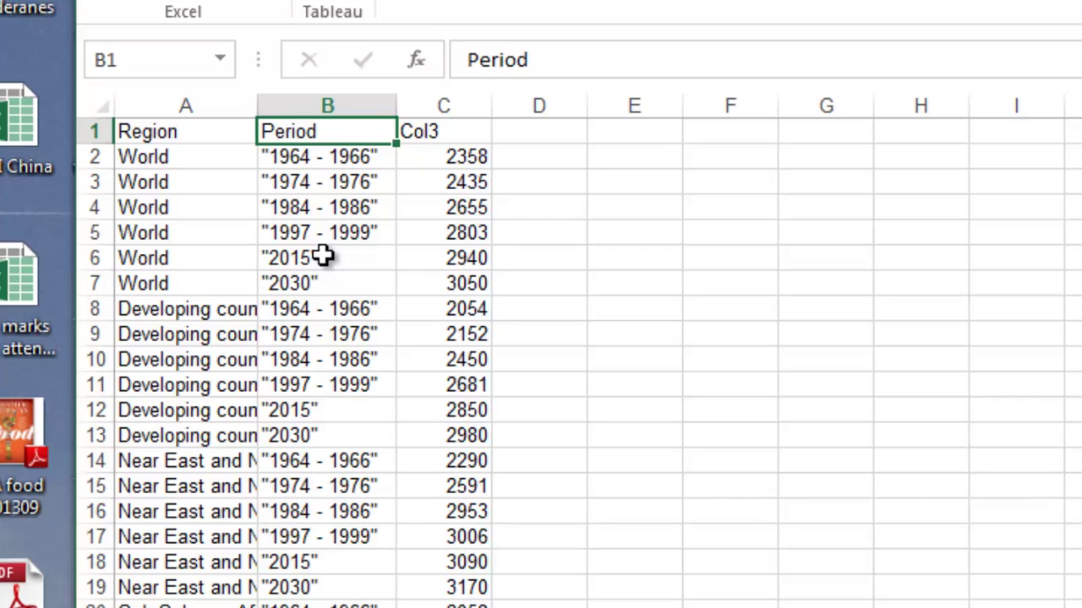
key(Tab)
text(kcal per capita per day)
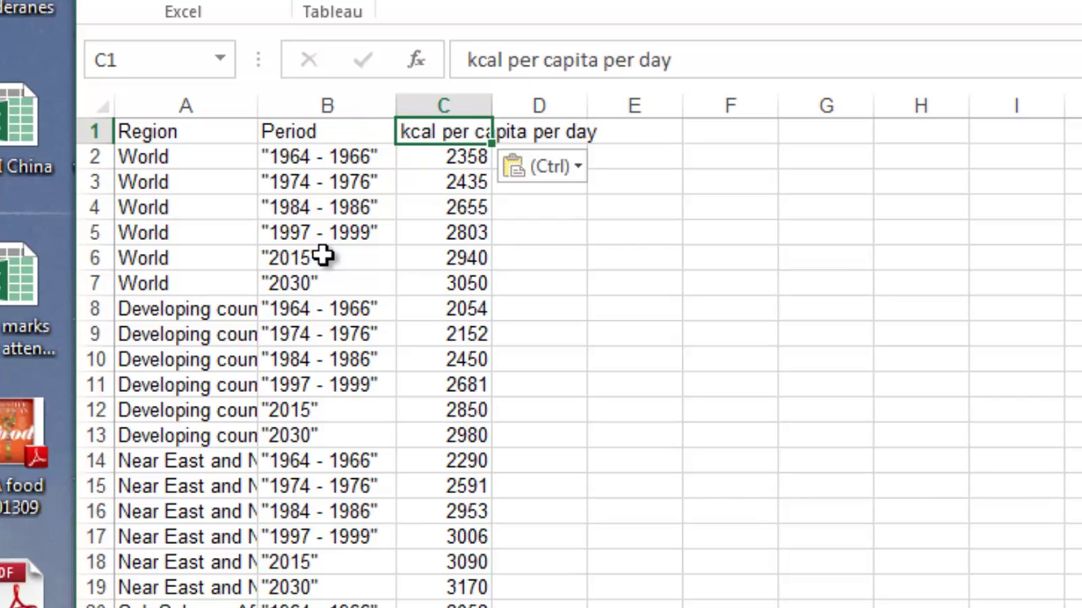
click(799, 302)
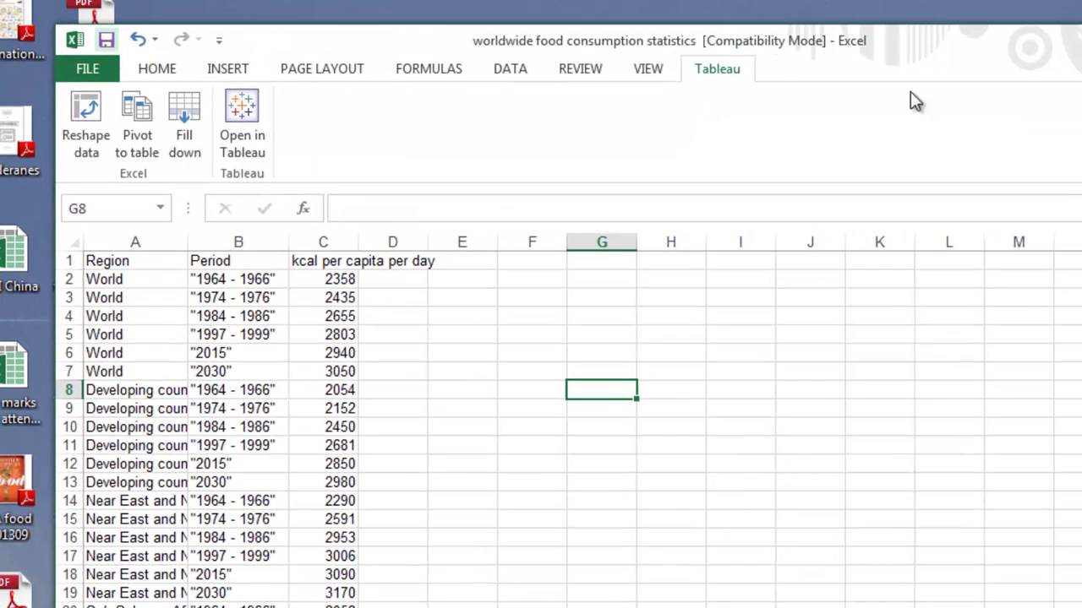
Save the workbook and connect Tableau to worldwide food consumption statistics.xls, sheet Consumption-Tableau
key(ctrl+s)
key(super+d)
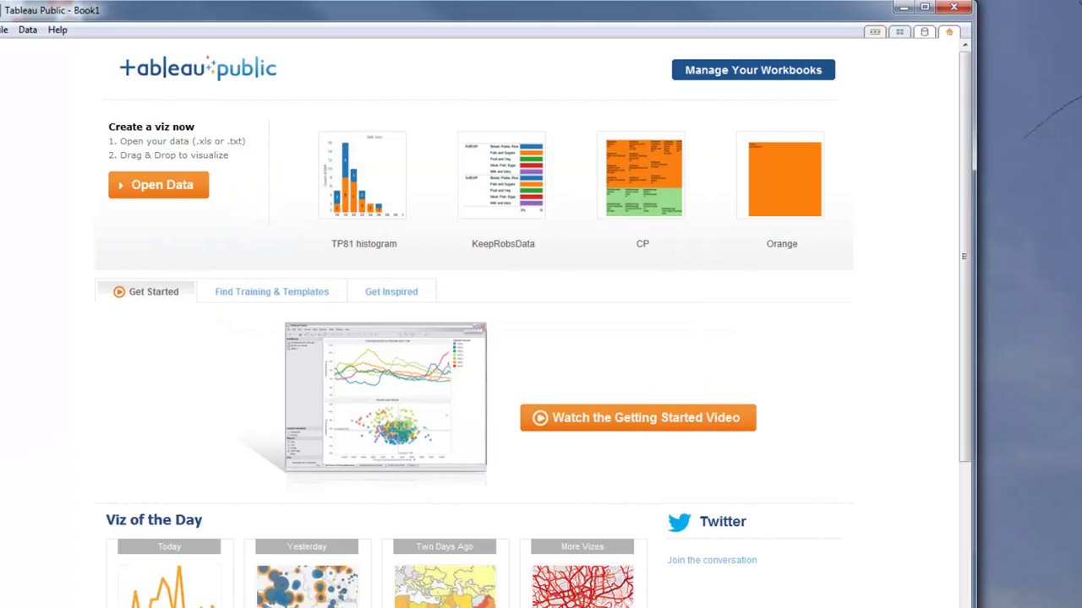
key(ctrl+o)
click(744, 546)
drag(725, 547, 396, 408)
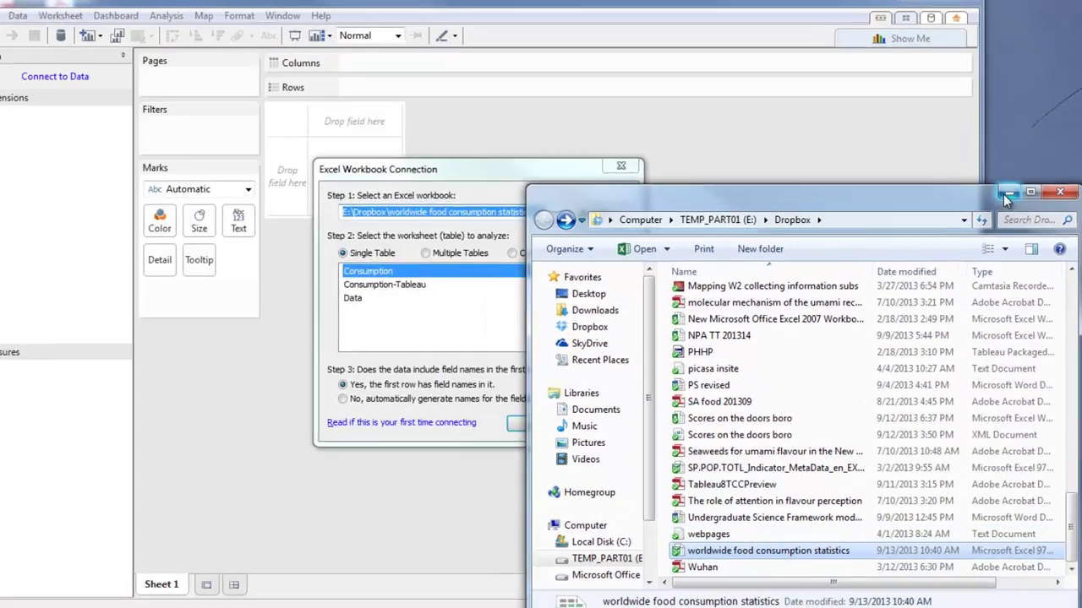
click(1020, 197)
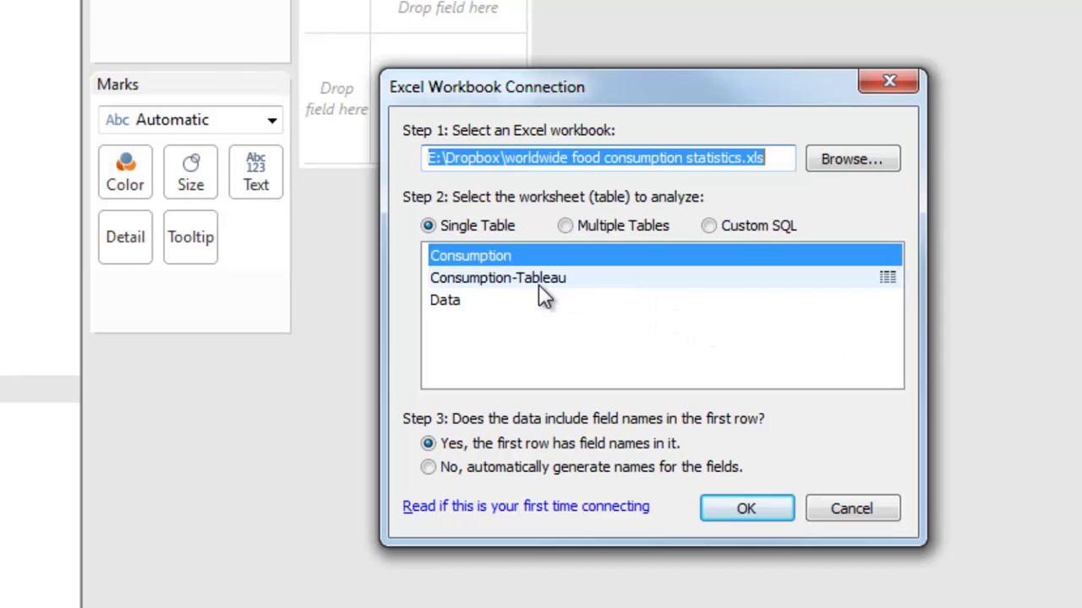
click(538, 283)
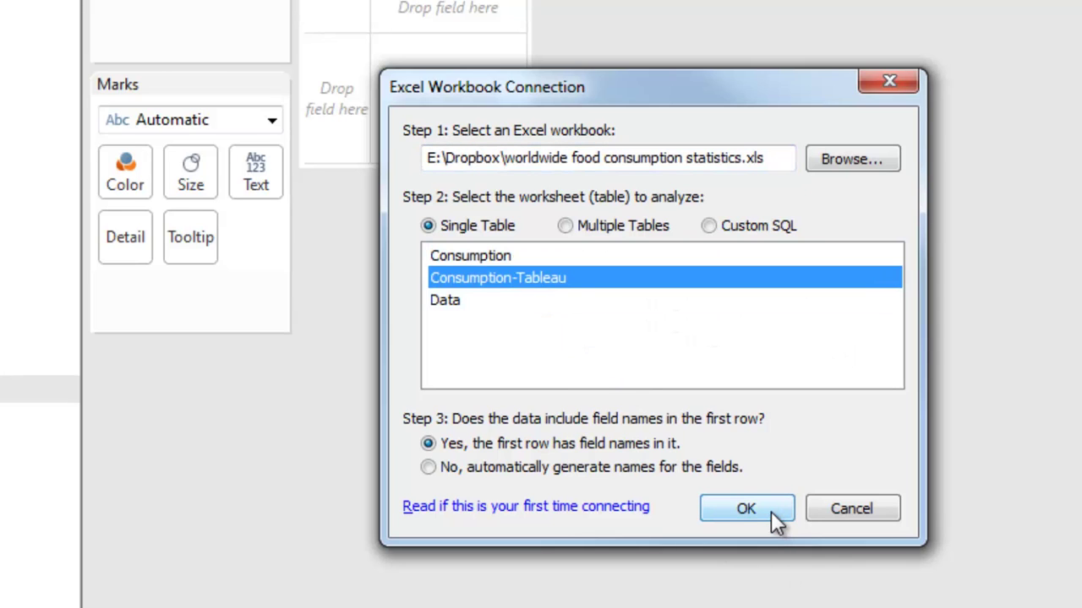
click(770, 511)
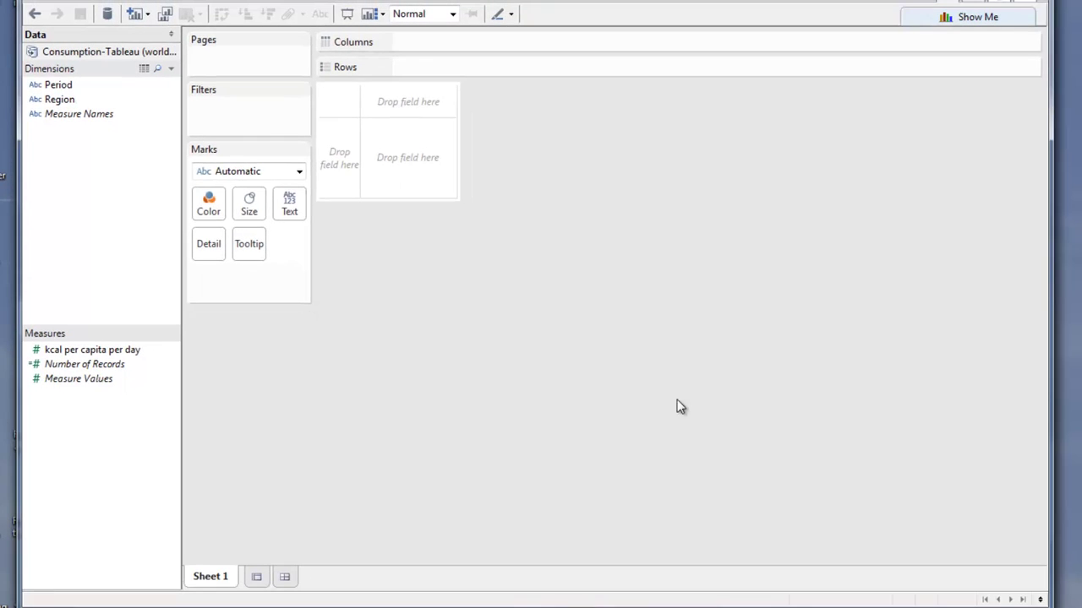
Select Region plus kcal per capita per day and show Show Me's chart suggestions
click(981, 18)
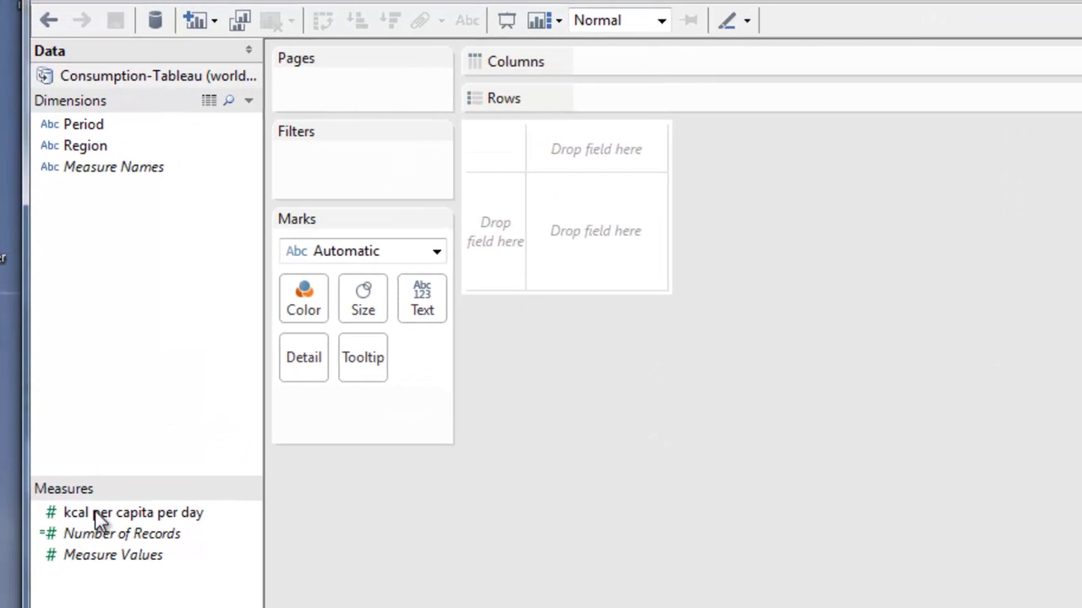
click(105, 149)
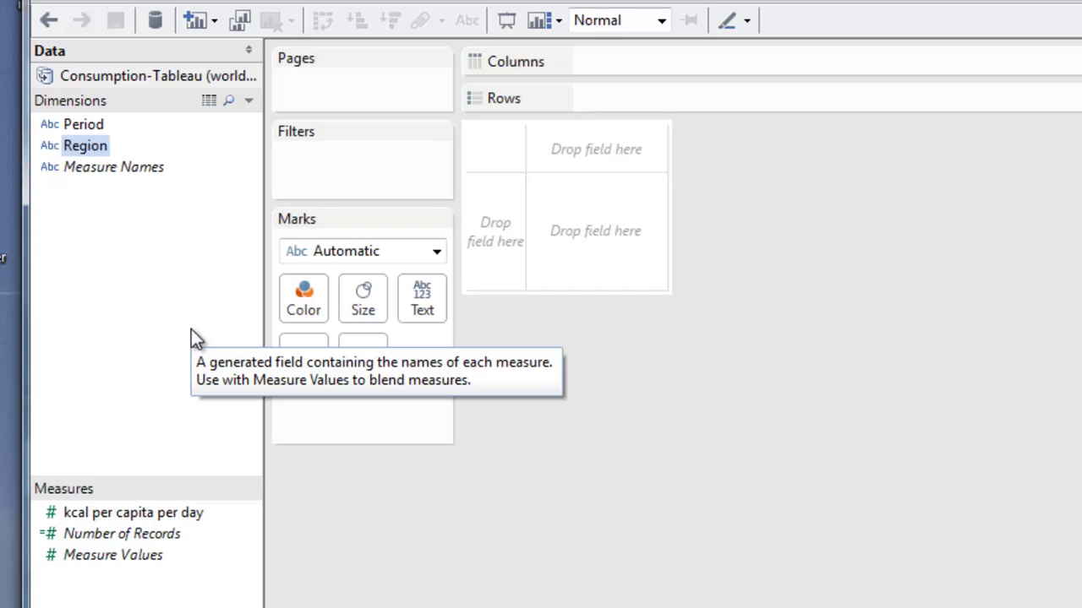
ctrl+click(140, 514)
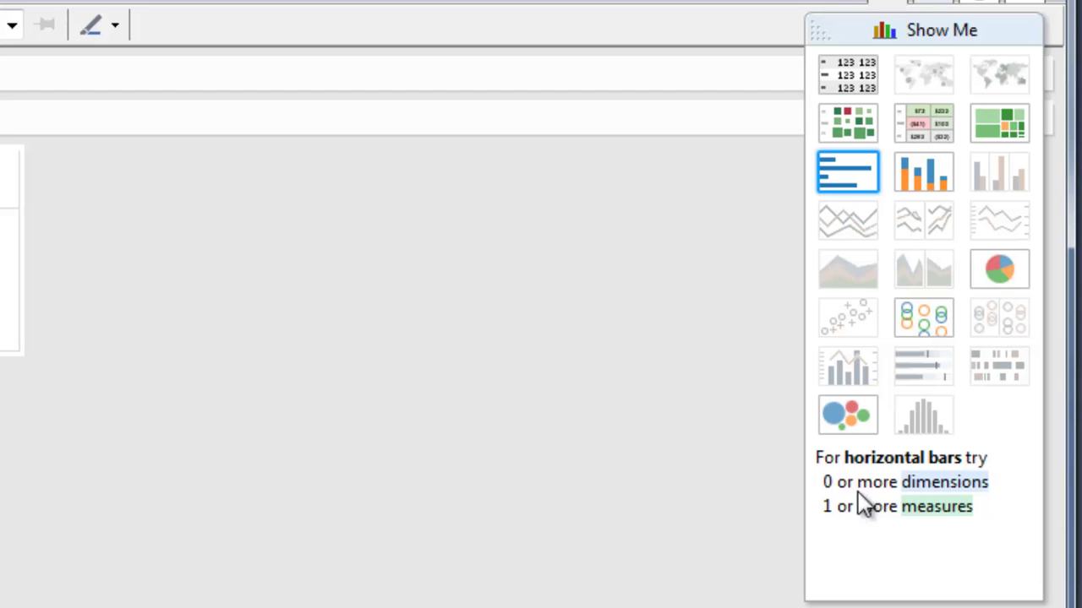
Make a packed bubble chart and label each bubble with its kcal per capita per day total
click(871, 425)
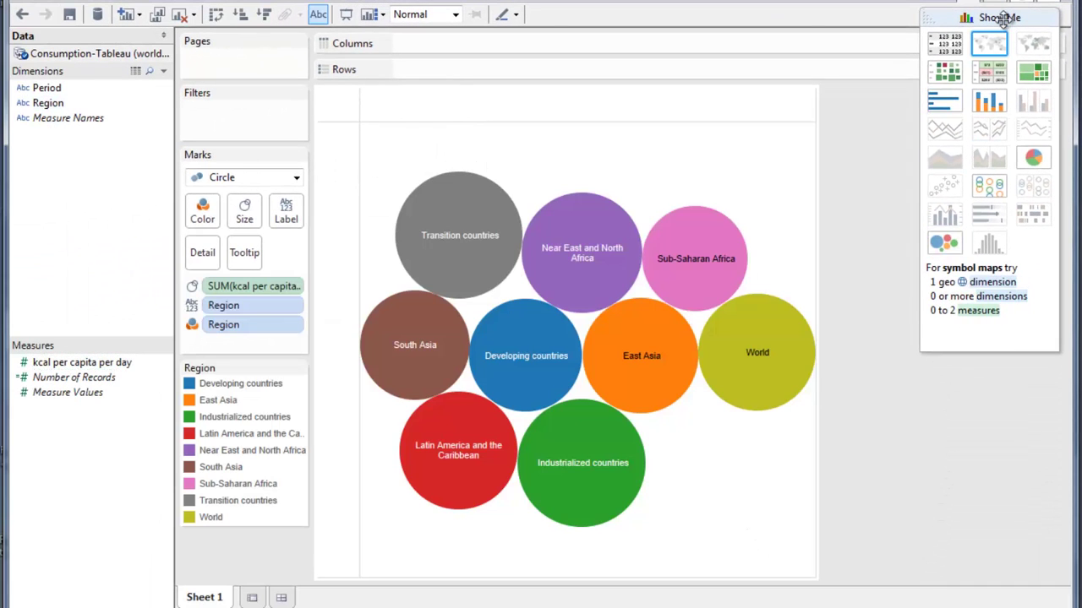
click(1002, 19)
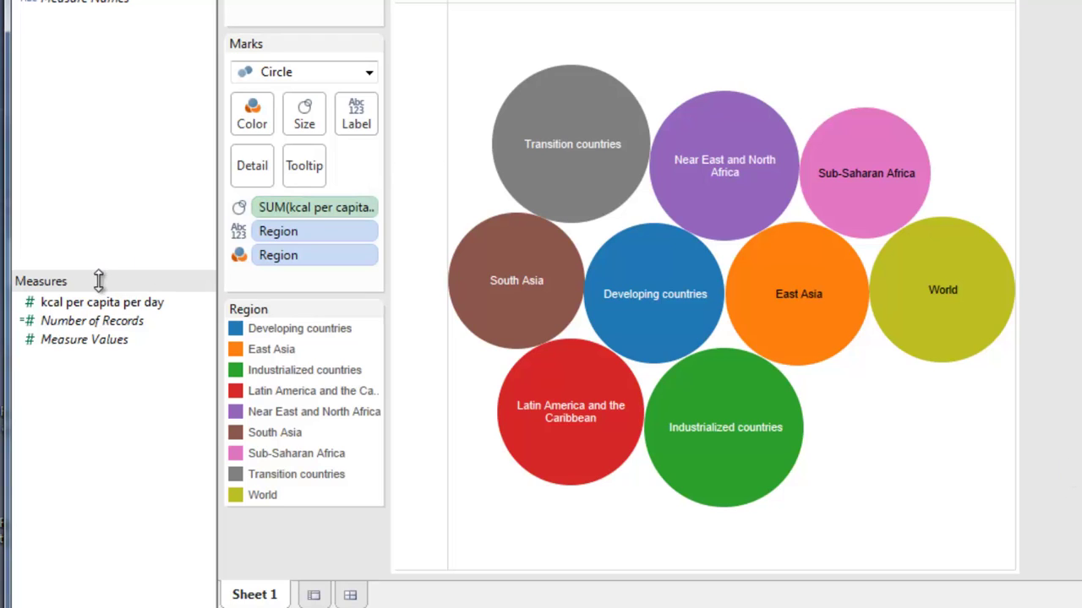
drag(111, 297, 374, 125)
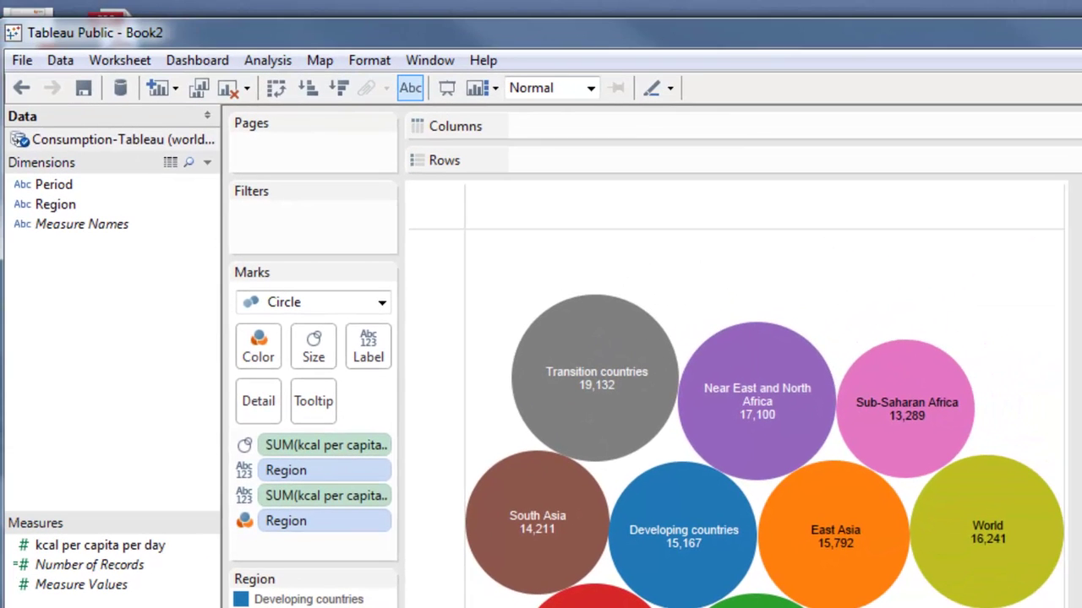
click(267, 60)
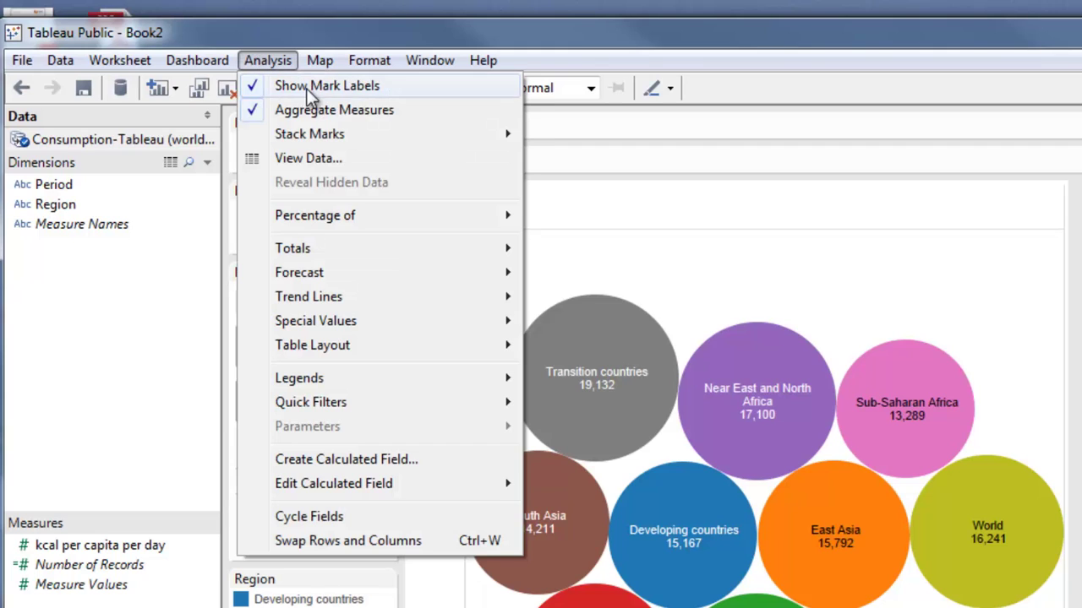
Uncheck Aggregate Measures so each region-period record gets its own bubble
click(366, 110)
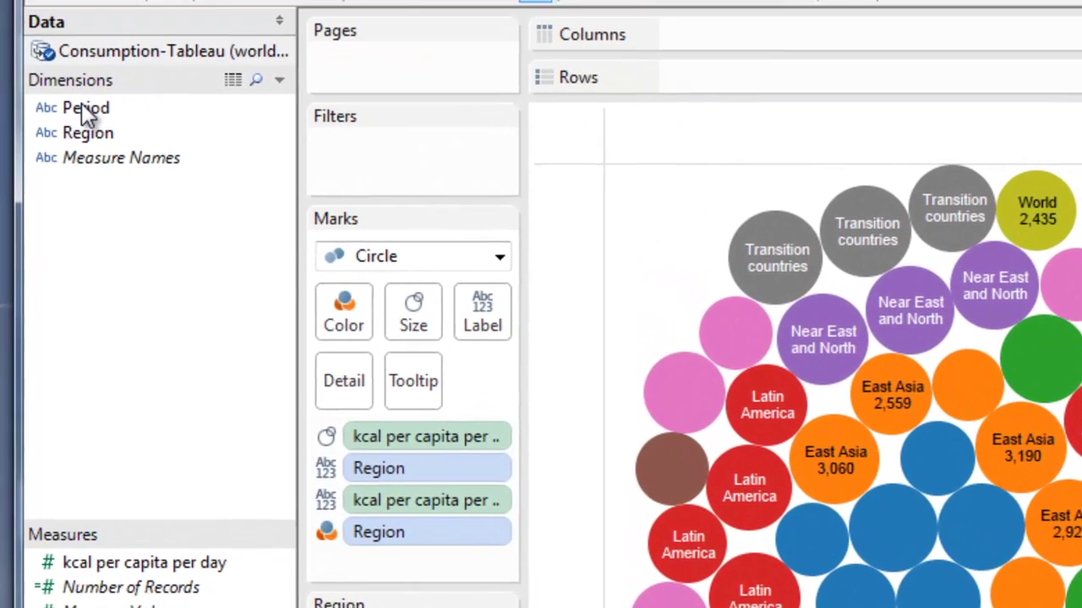
Put Period on Pages, step through periods to 2030, then slide back to 1964 - 1966
click(85, 109)
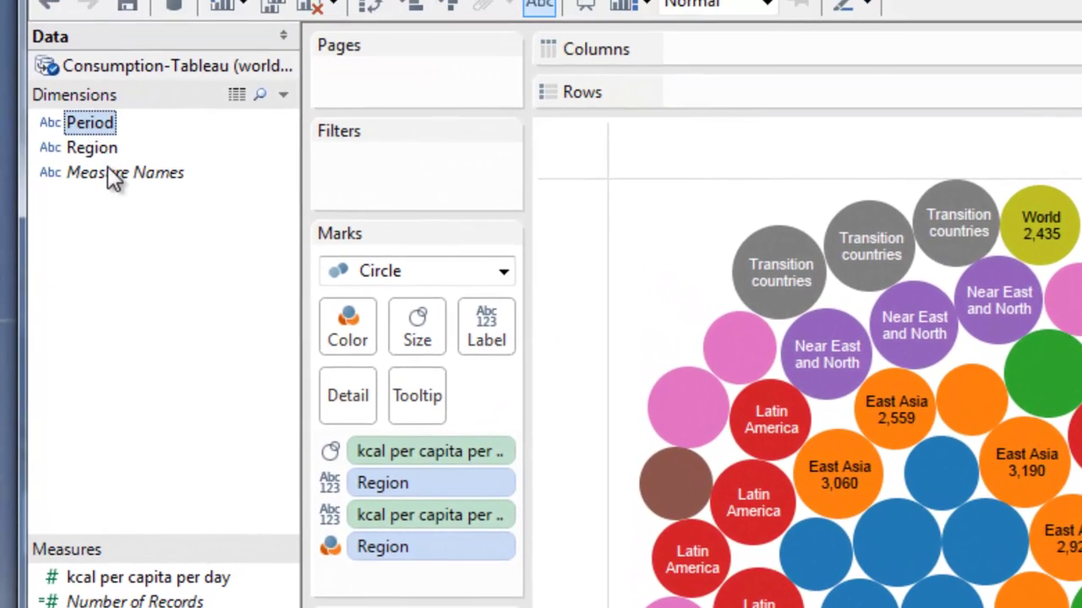
drag(101, 127, 423, 77)
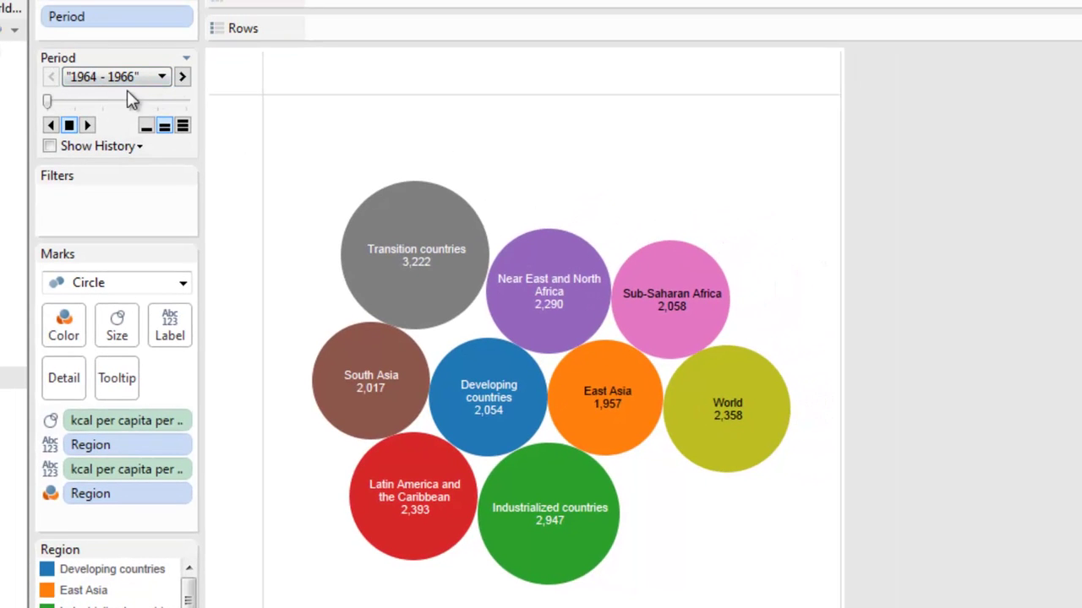
click(183, 79)
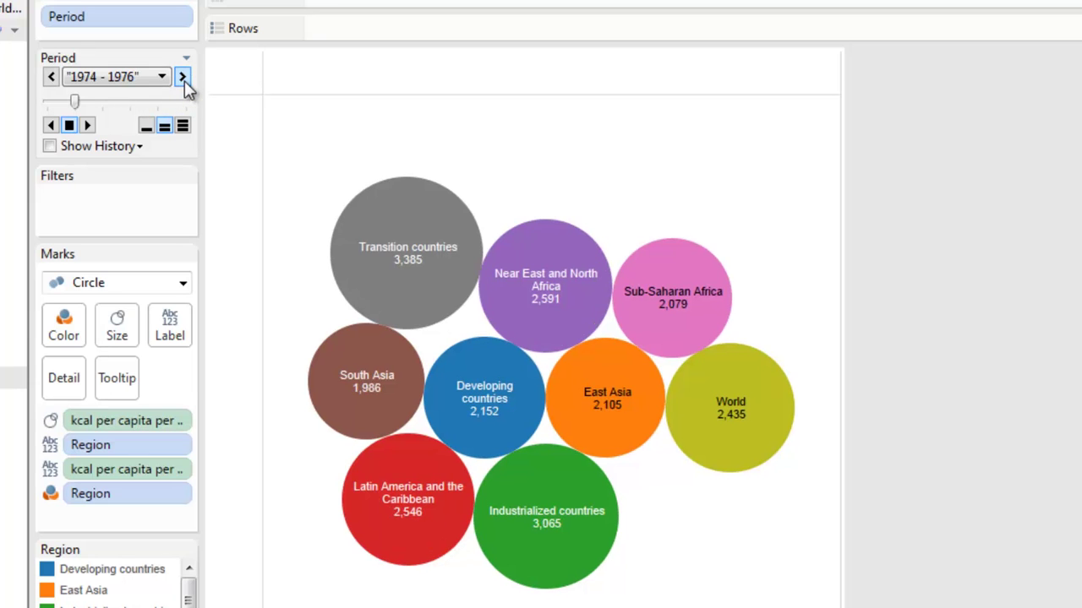
click(183, 78)
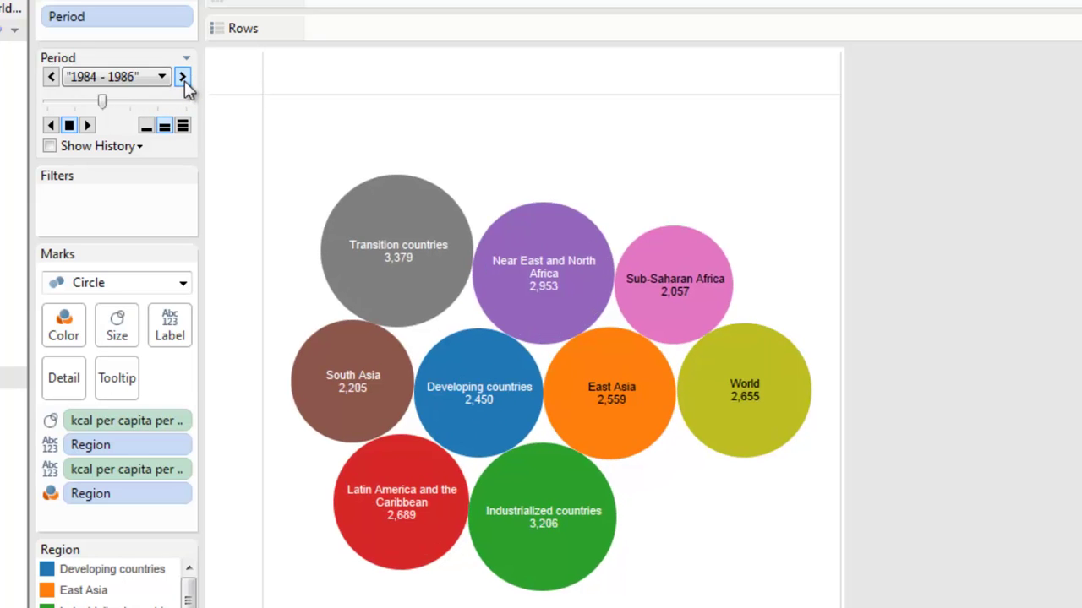
click(184, 78)
click(184, 78)
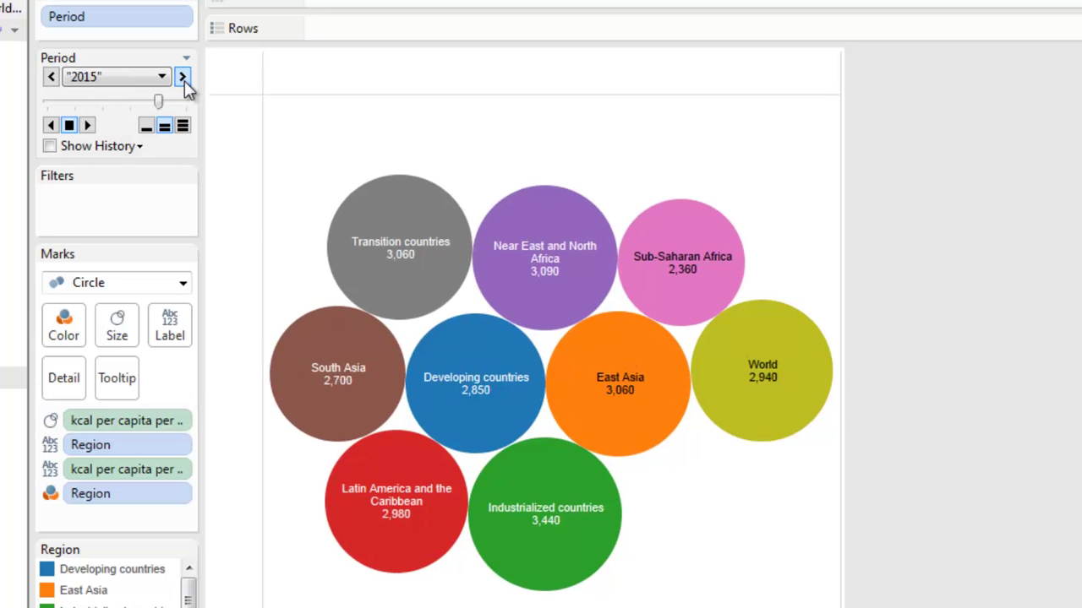
click(184, 79)
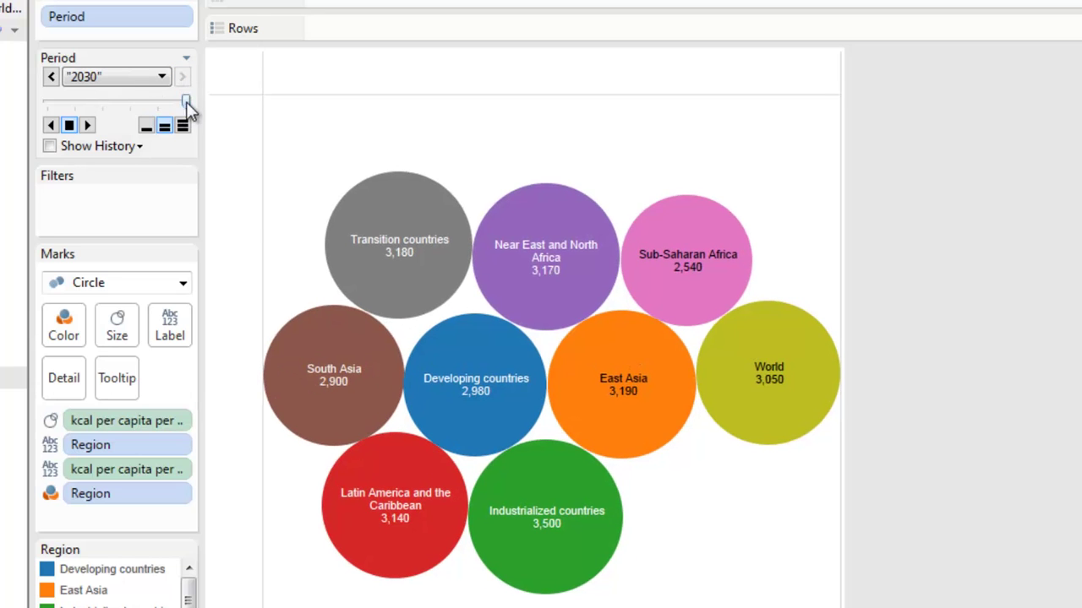
drag(188, 100, 42, 110)
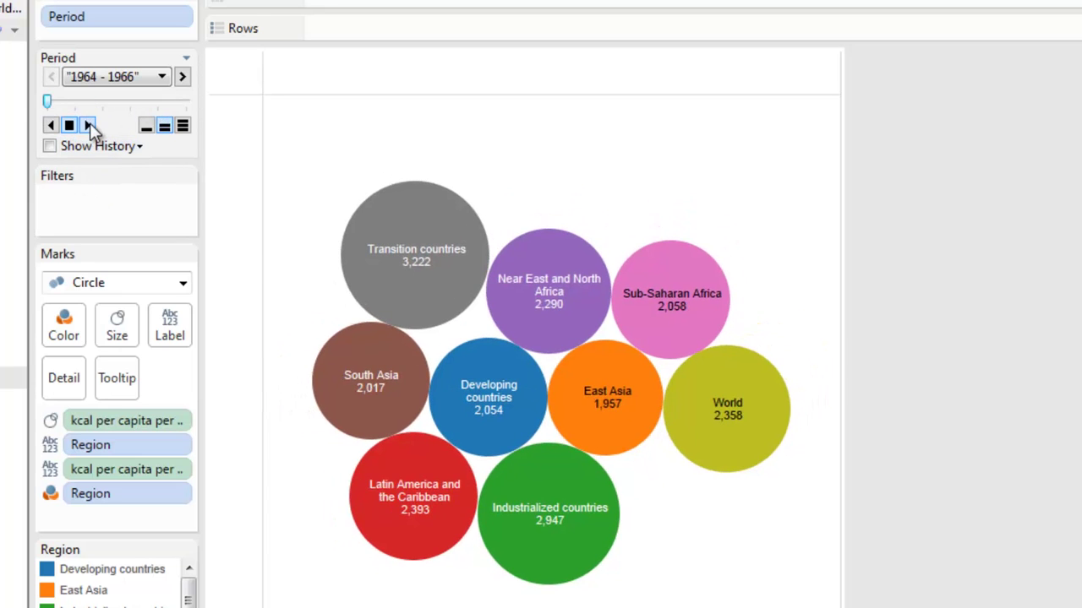
click(89, 125)
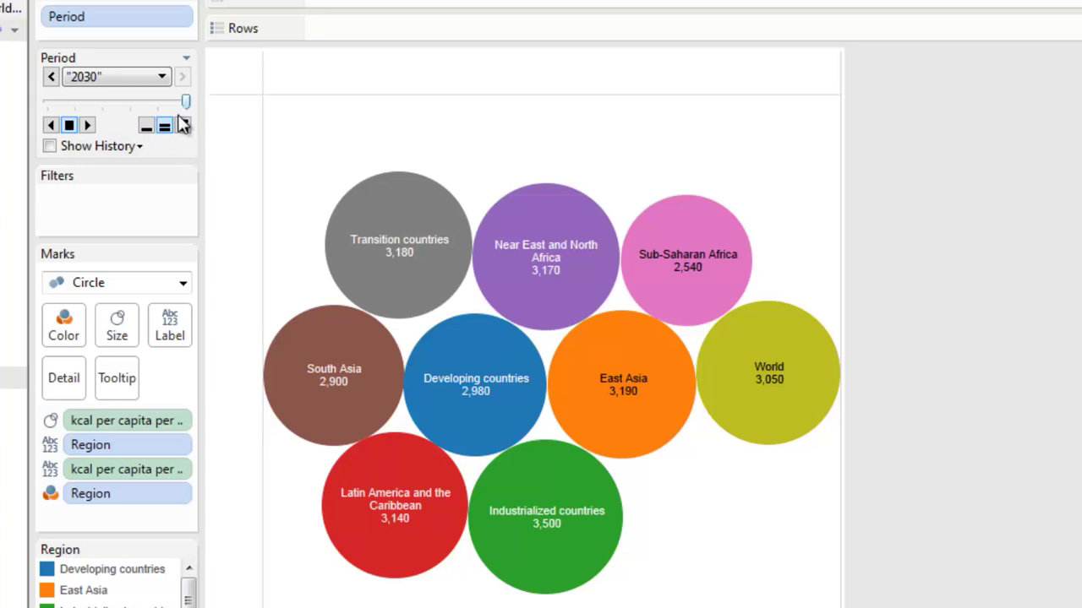
drag(185, 103, 44, 117)
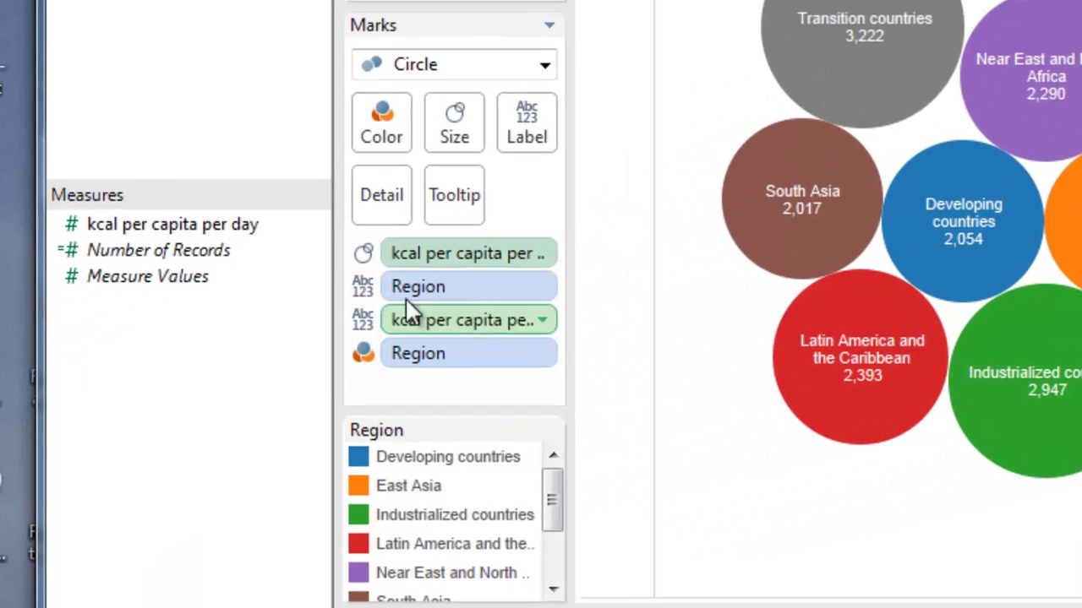
Drop kcal per capita per day on Color for a green legend from 1,957 to 3,500
click(184, 227)
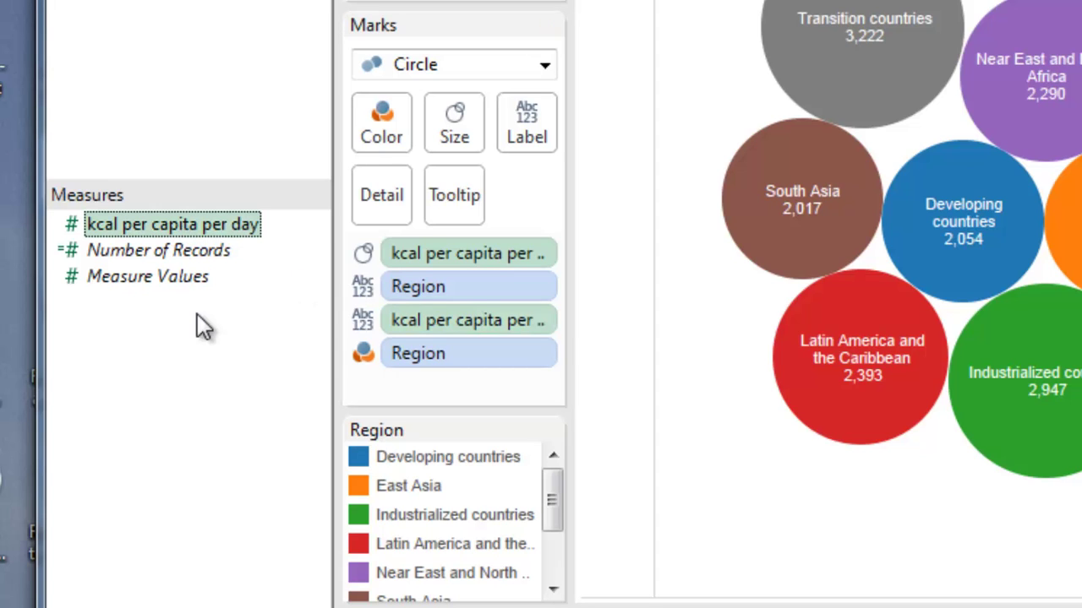
drag(148, 228, 400, 124)
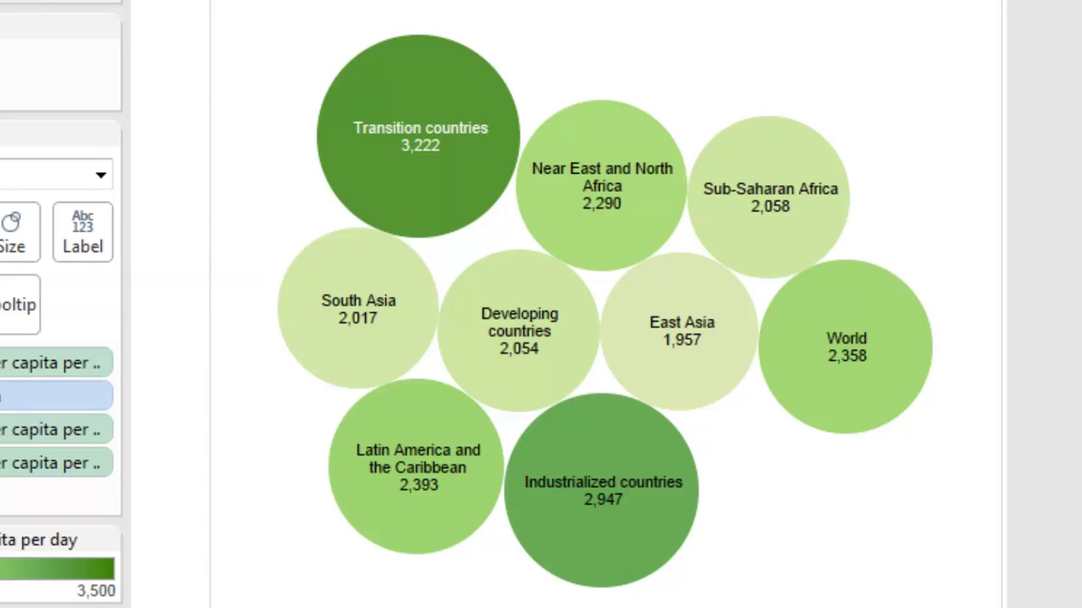
mouse_move(449, 203)
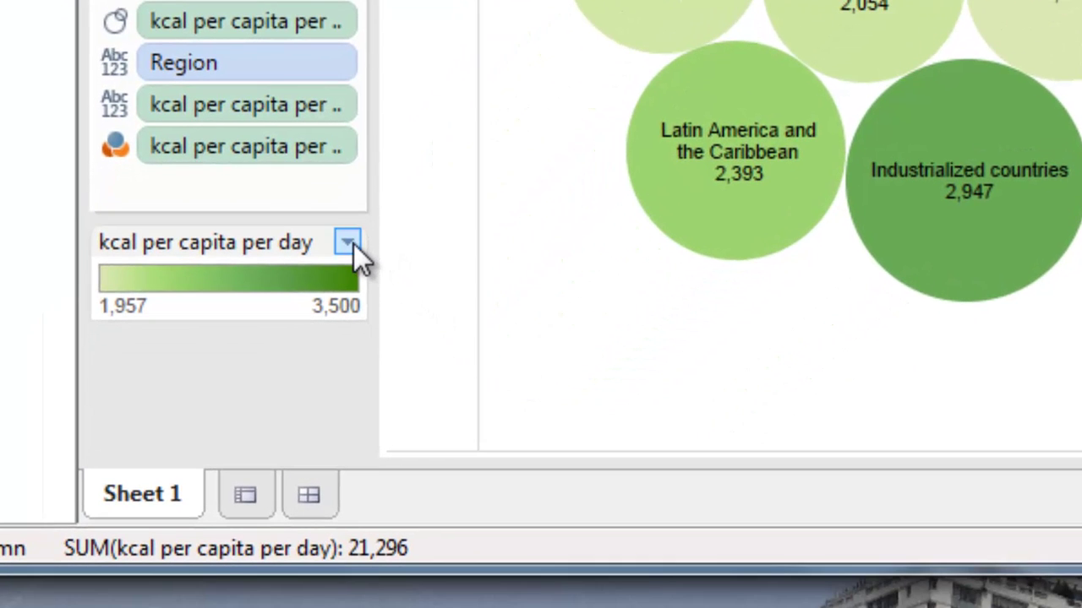
Change the kcal colour legend to Red-Blue Diverging with 5 stepped colours
click(348, 243)
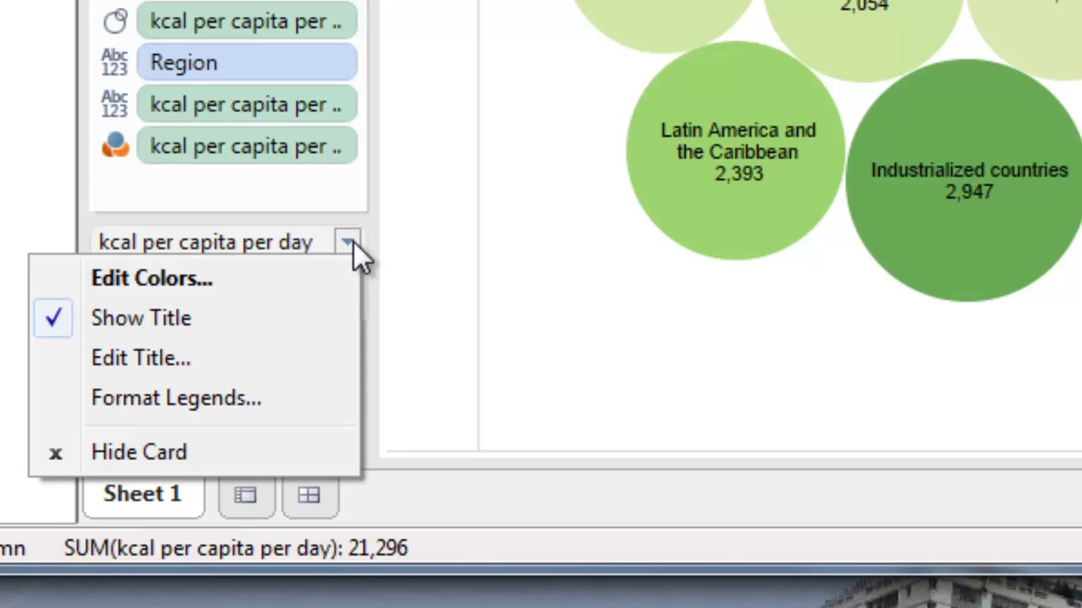
click(252, 289)
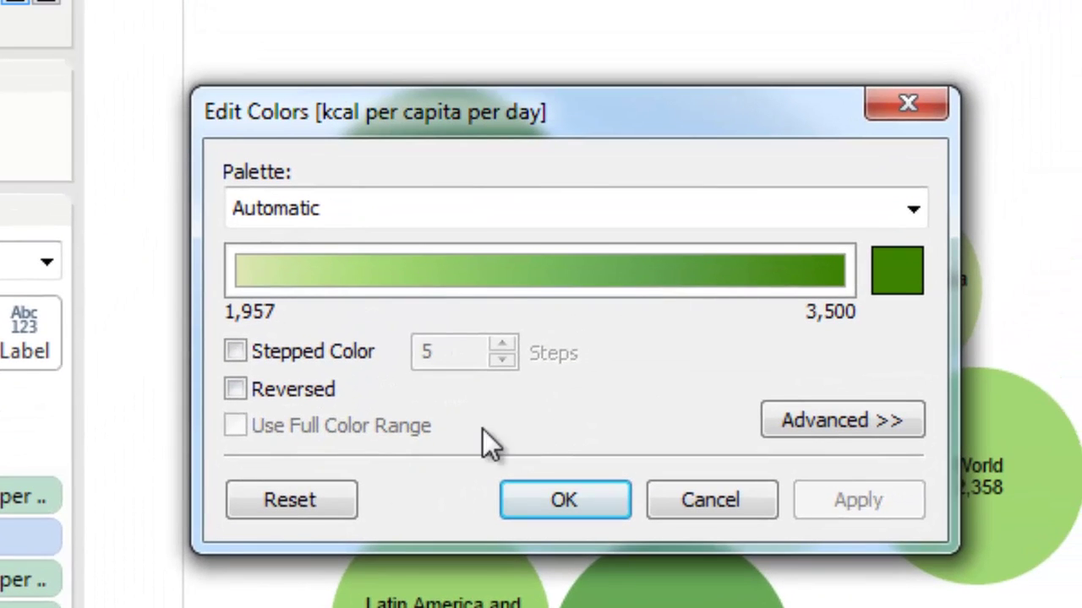
click(923, 209)
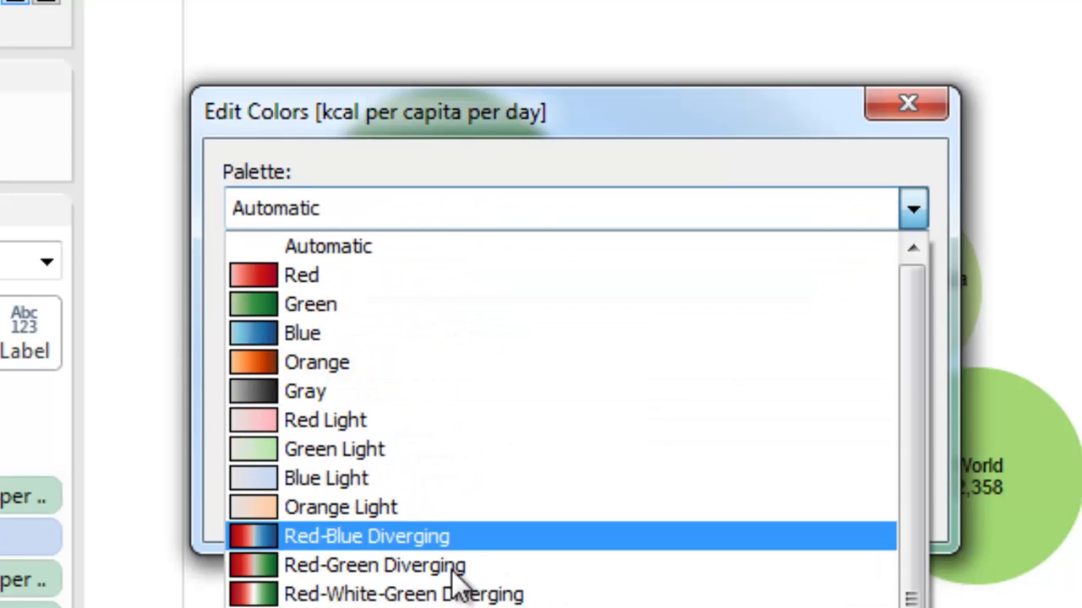
click(412, 547)
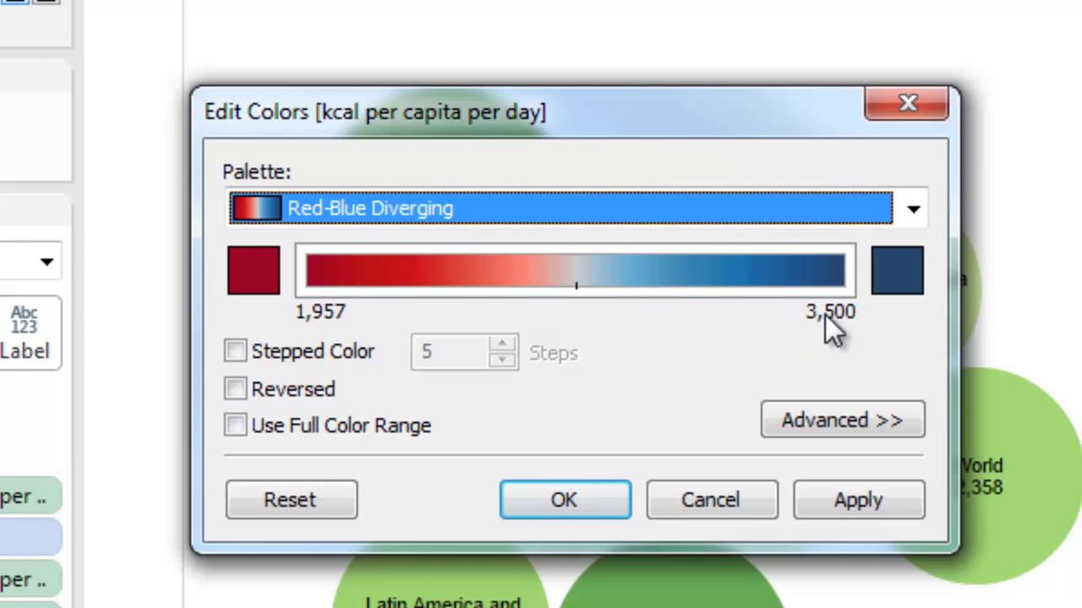
click(236, 351)
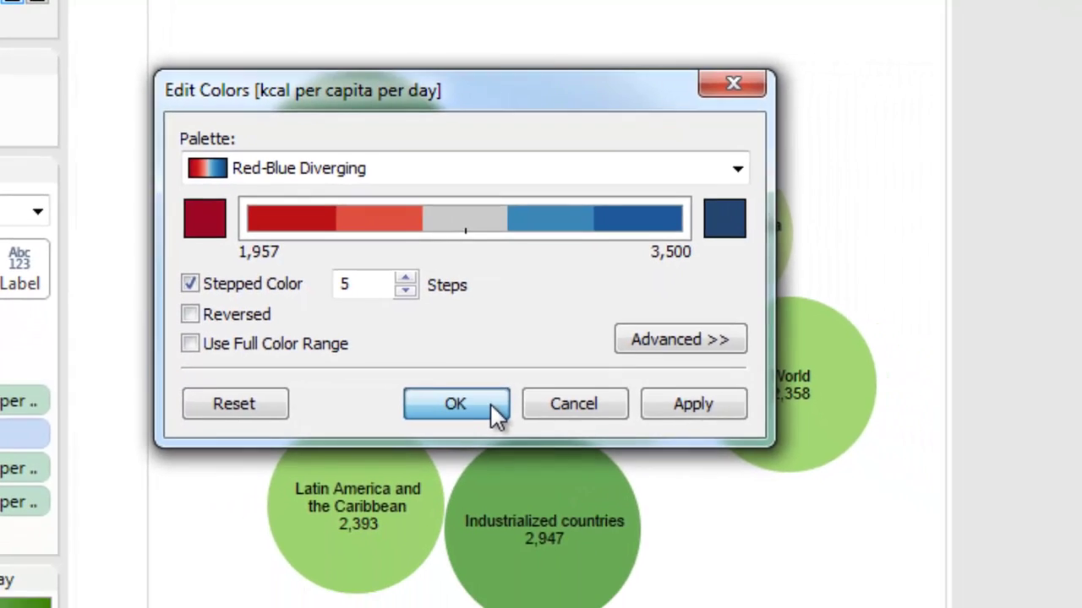
click(606, 503)
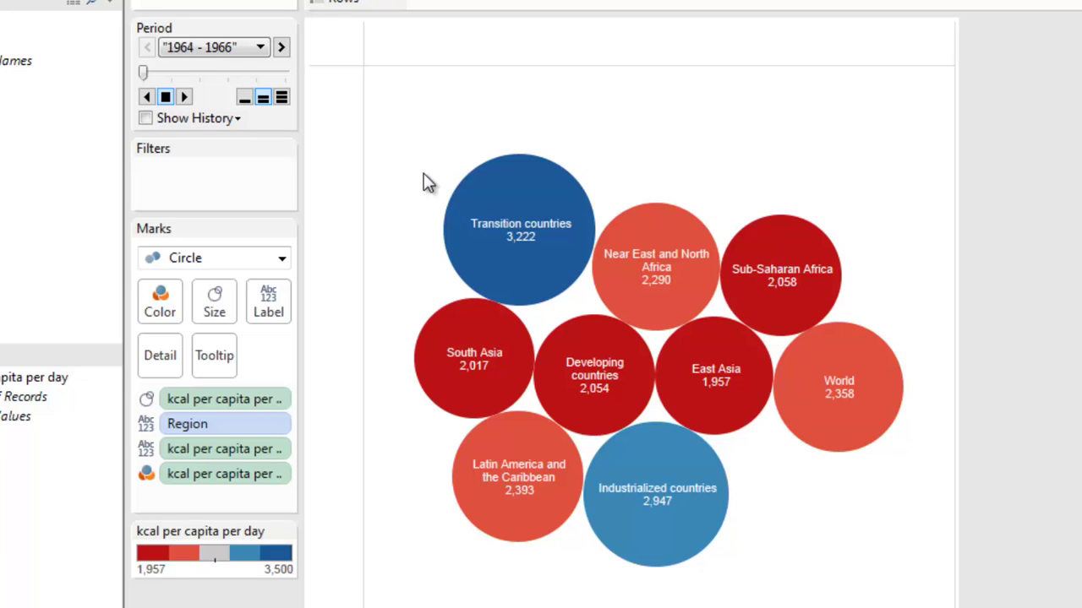
Page the bubble chart through 1974-1976, 1984-1986, 1997-1999, 2015 and finally 2030
click(283, 47)
click(282, 47)
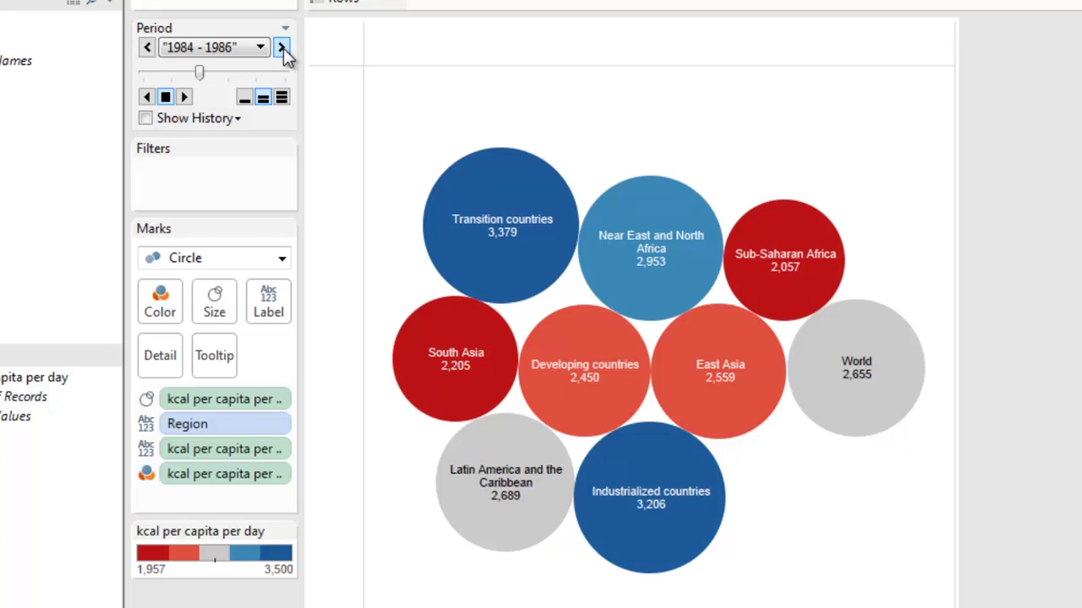
click(282, 47)
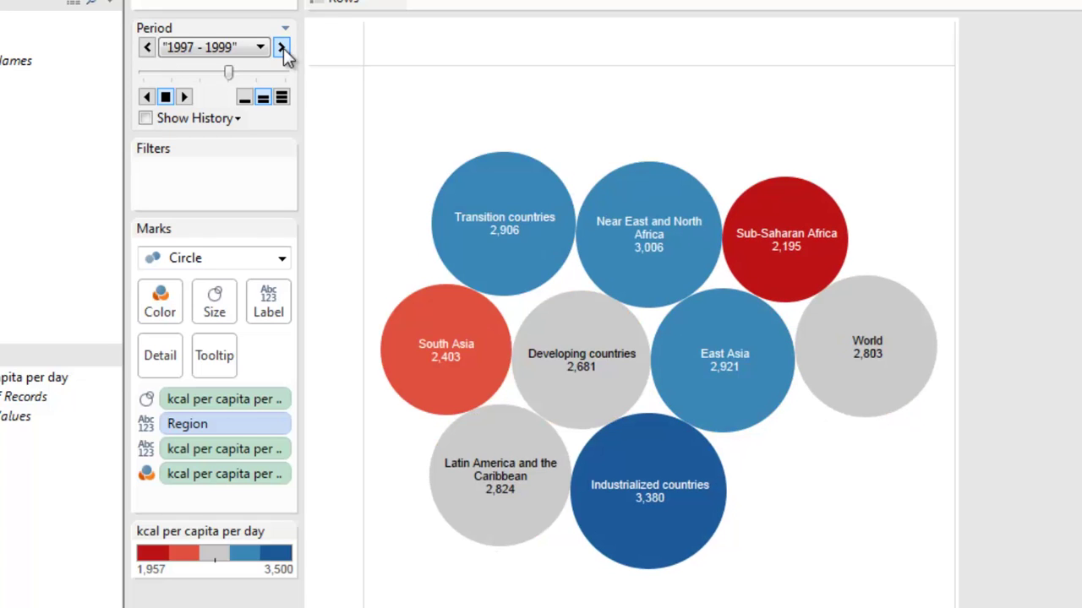
click(282, 47)
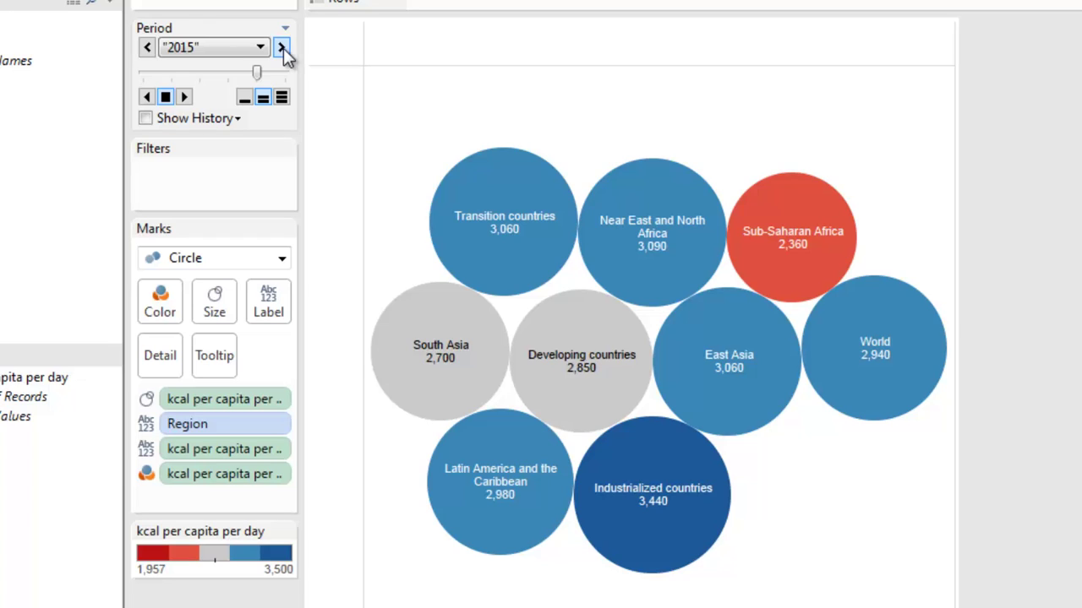
click(281, 48)
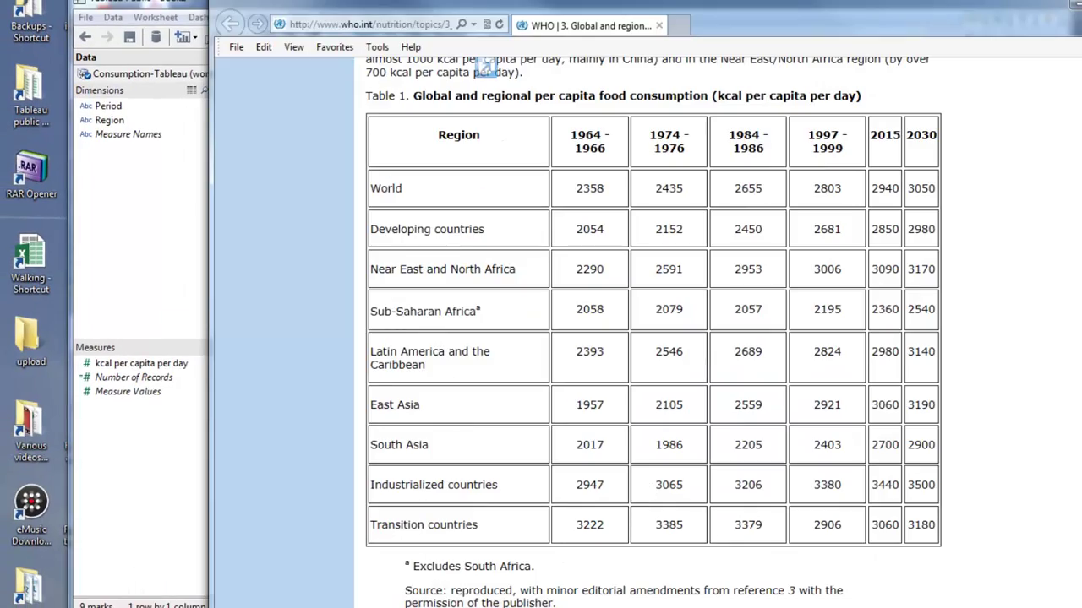
Scroll the WHO article down to Table 1 of regional kcal per capita
scroll(577, 333, up, 15)
scroll(578, 333, down, 5)
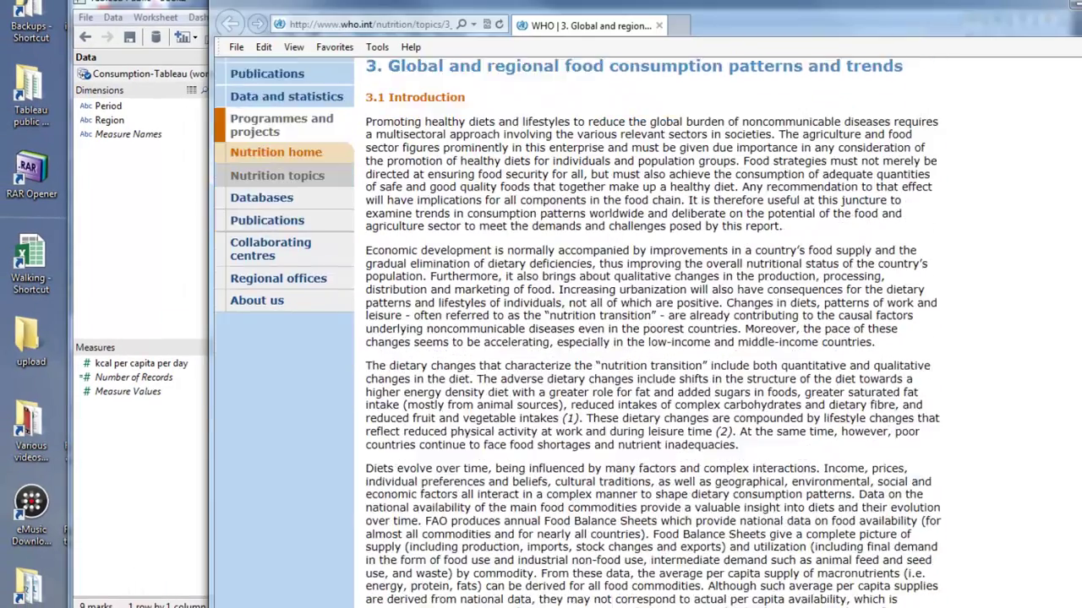
scroll(651, 338, down, 6)
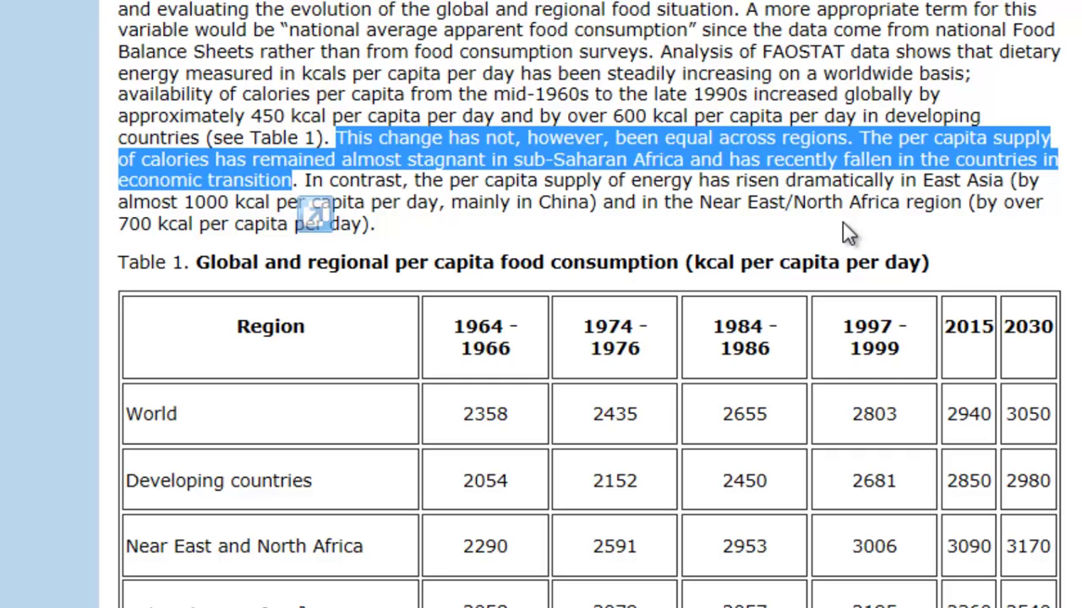
scroll(541, 304, down, 5)
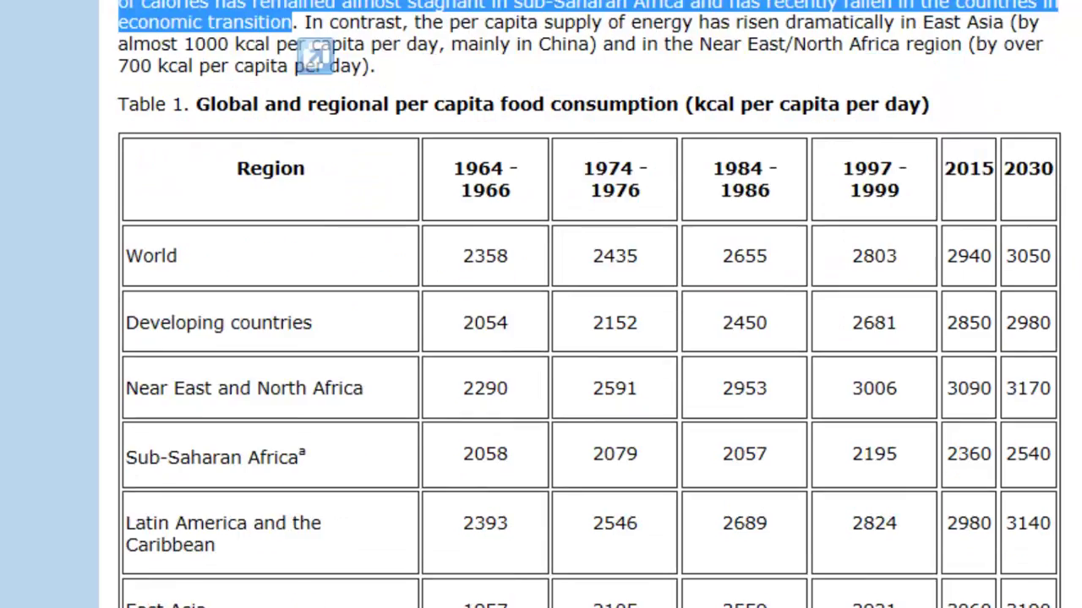